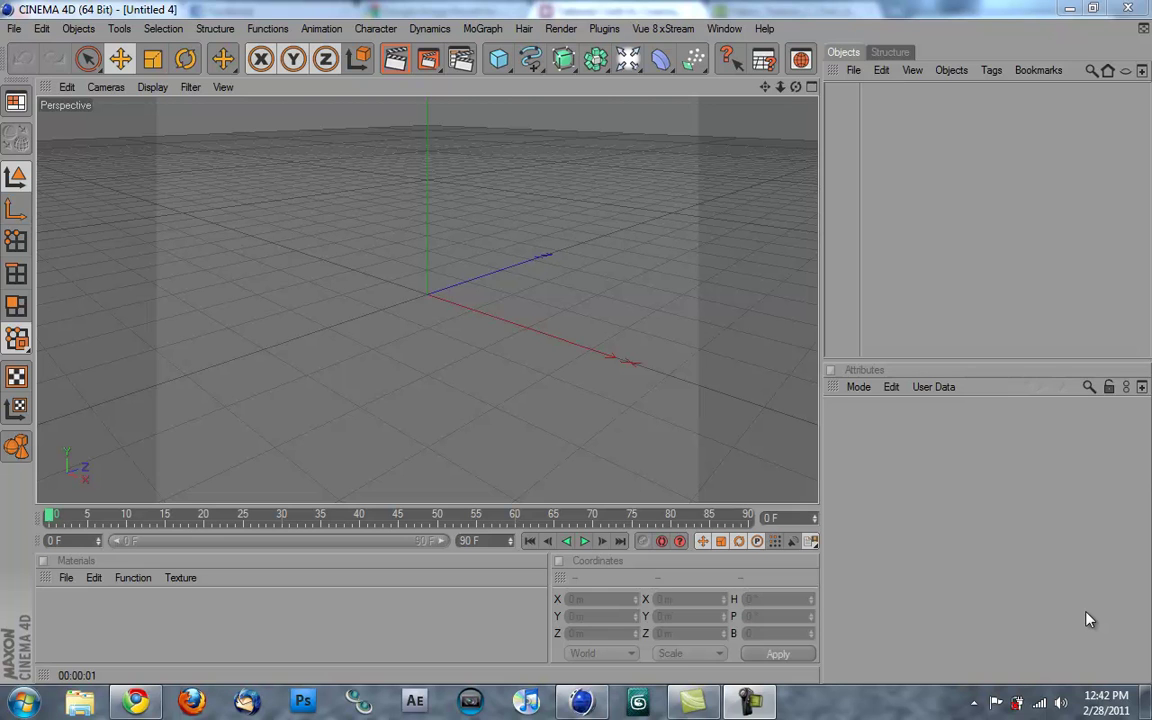
Reopen the Earth .c4d project from the File menu's recent files list
left_click(14, 28)
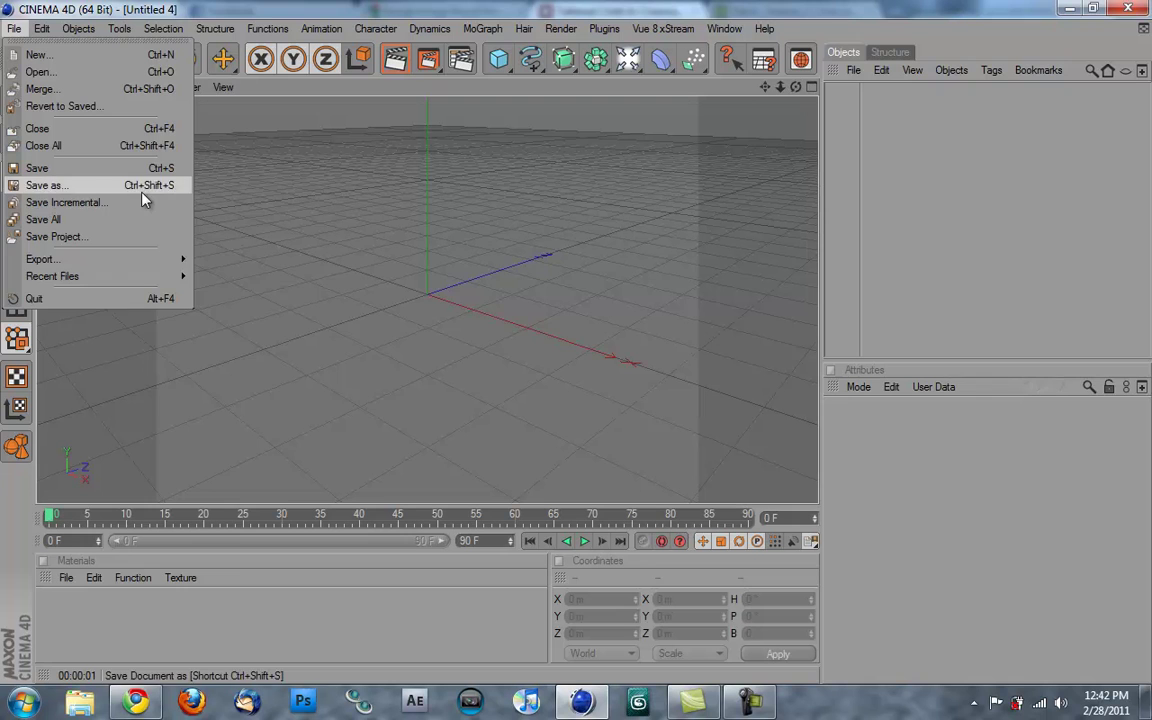
mouse_move(157, 280)
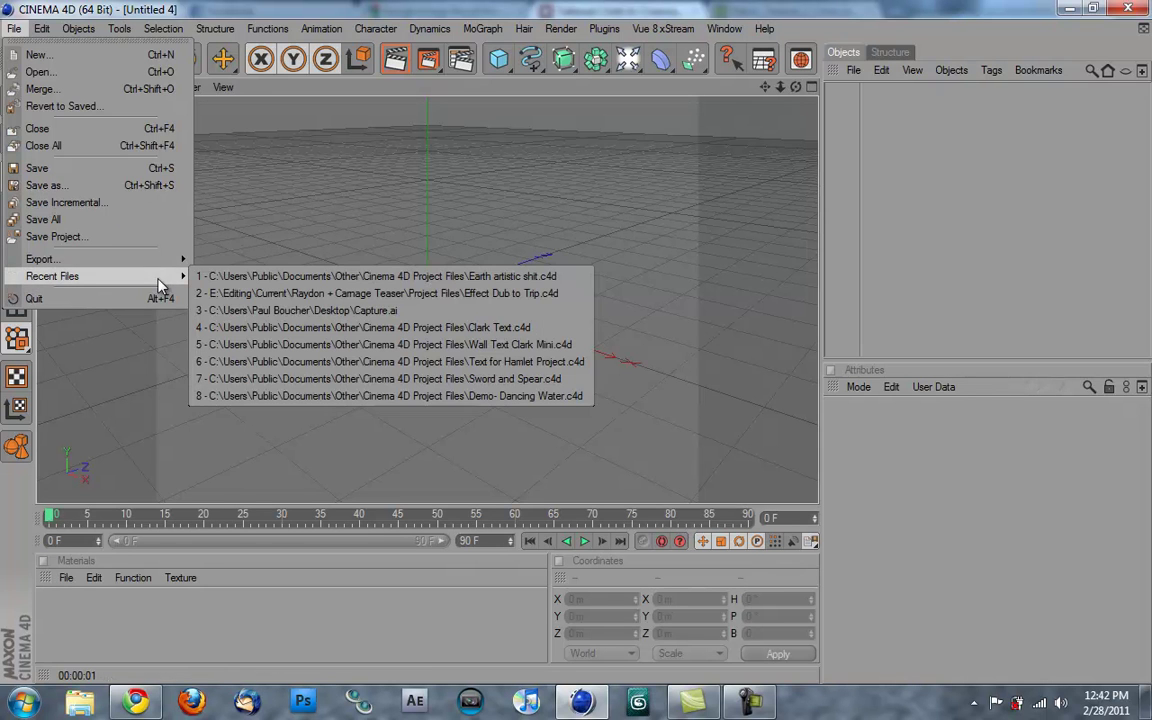
left_click(308, 277)
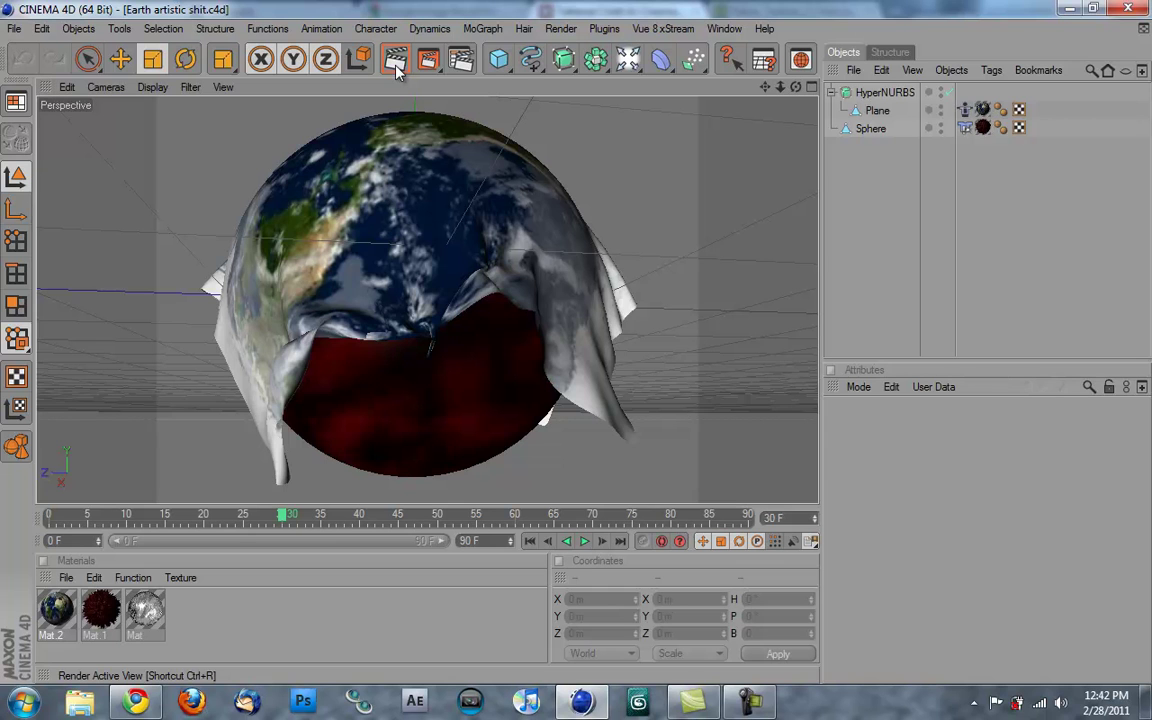
Render the active view and look at Mat.2's Earth Texture.jpg material settings
left_click(397, 68)
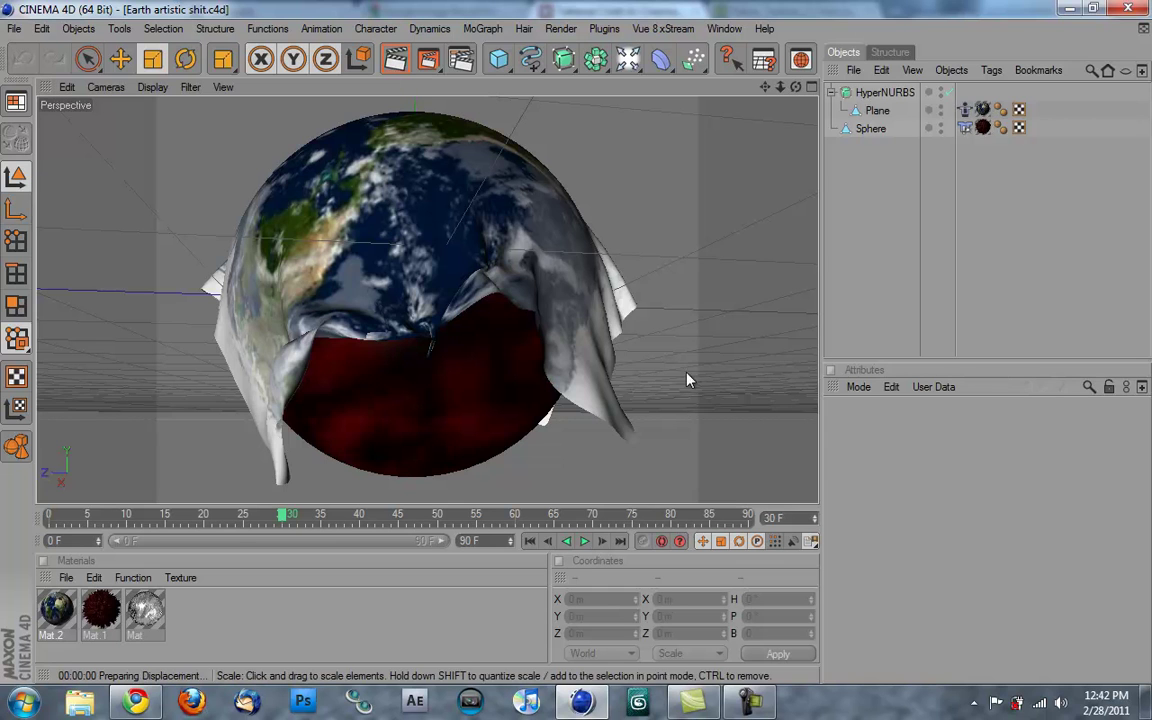
left_click(752, 705)
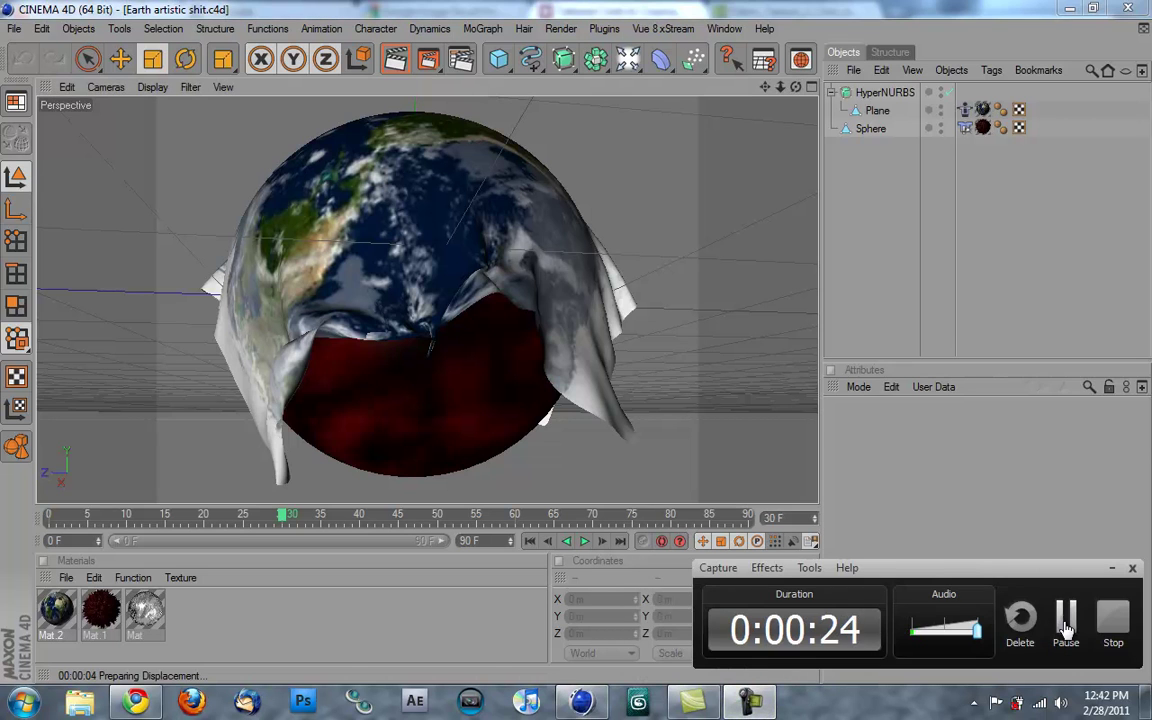
left_click(1111, 567)
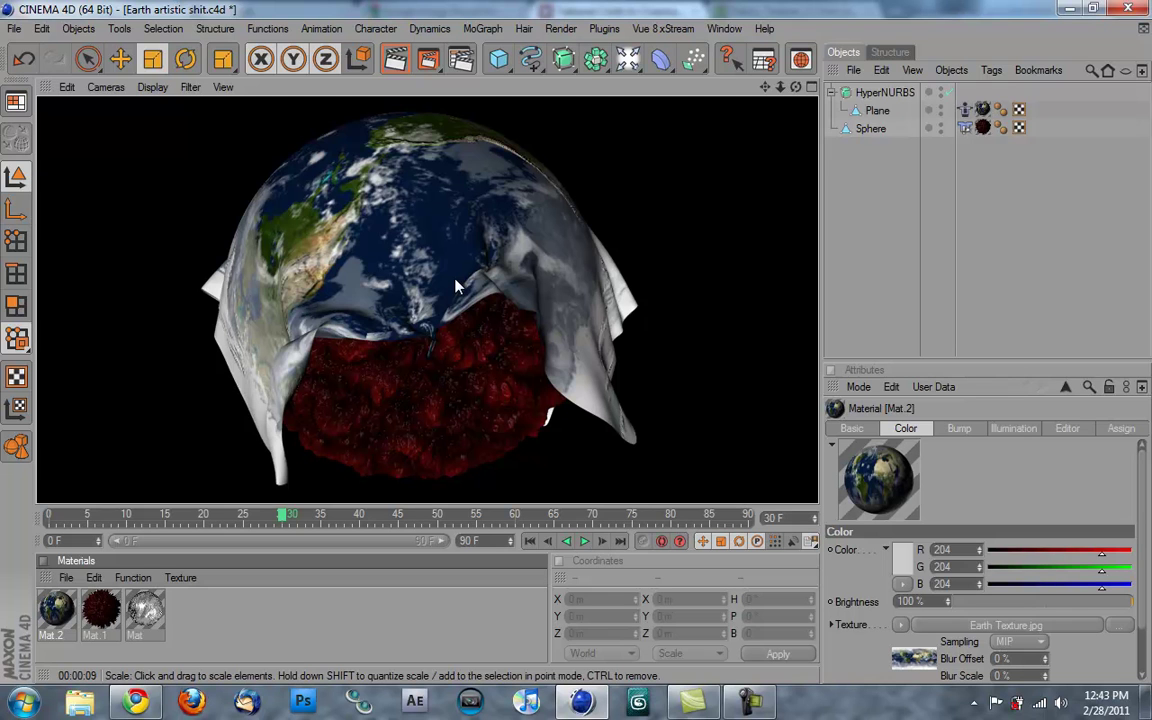
Close the Earth project without saving its changes
left_click(14, 28)
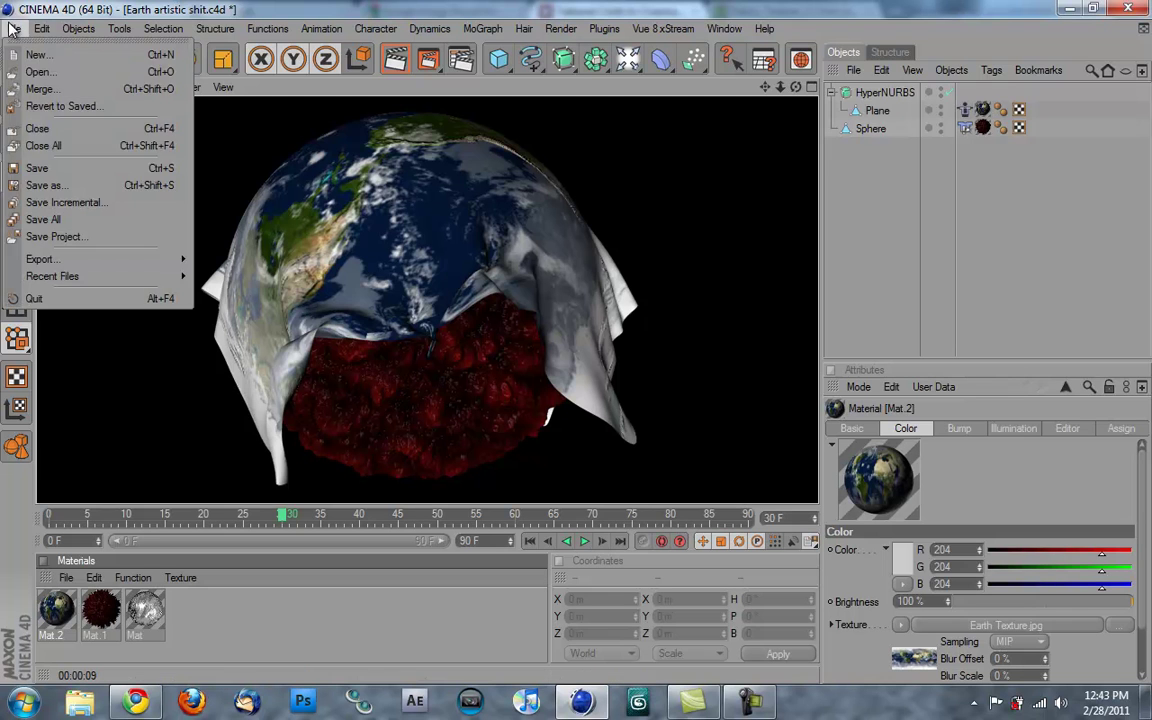
left_click(93, 147)
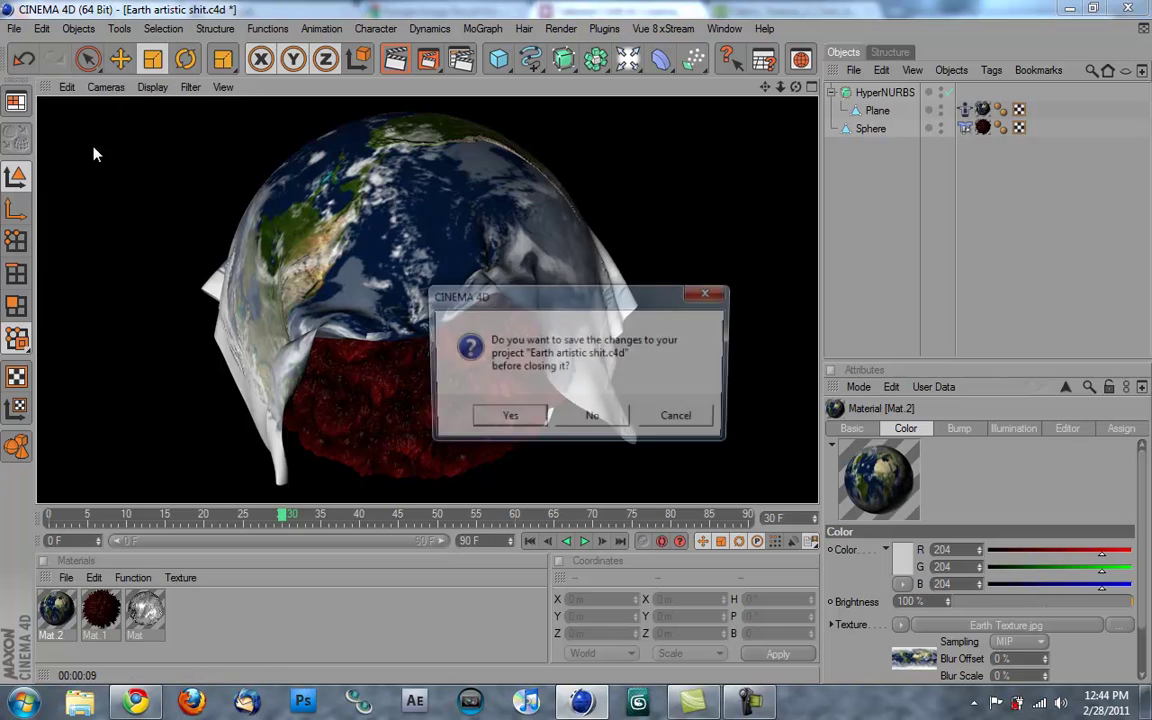
left_click(594, 419)
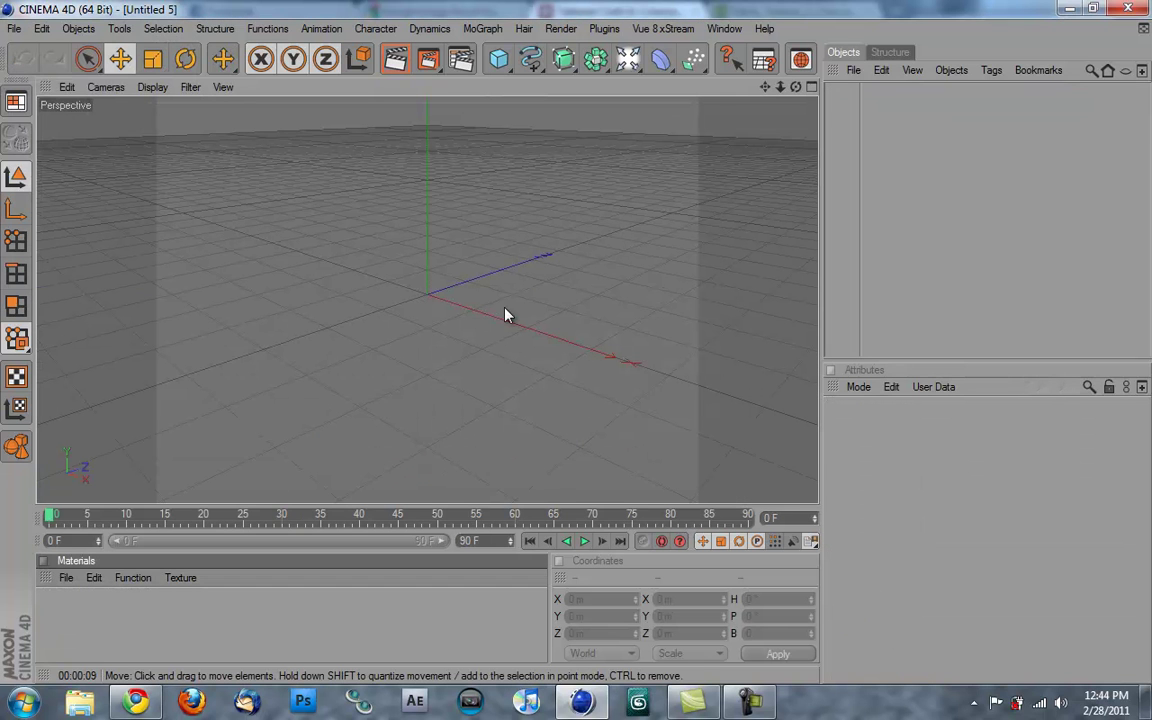
Add a sphere and a 400 m plane, raising the plane to Y 120.811 m above it
left_click(498, 59)
left_click(654, 78)
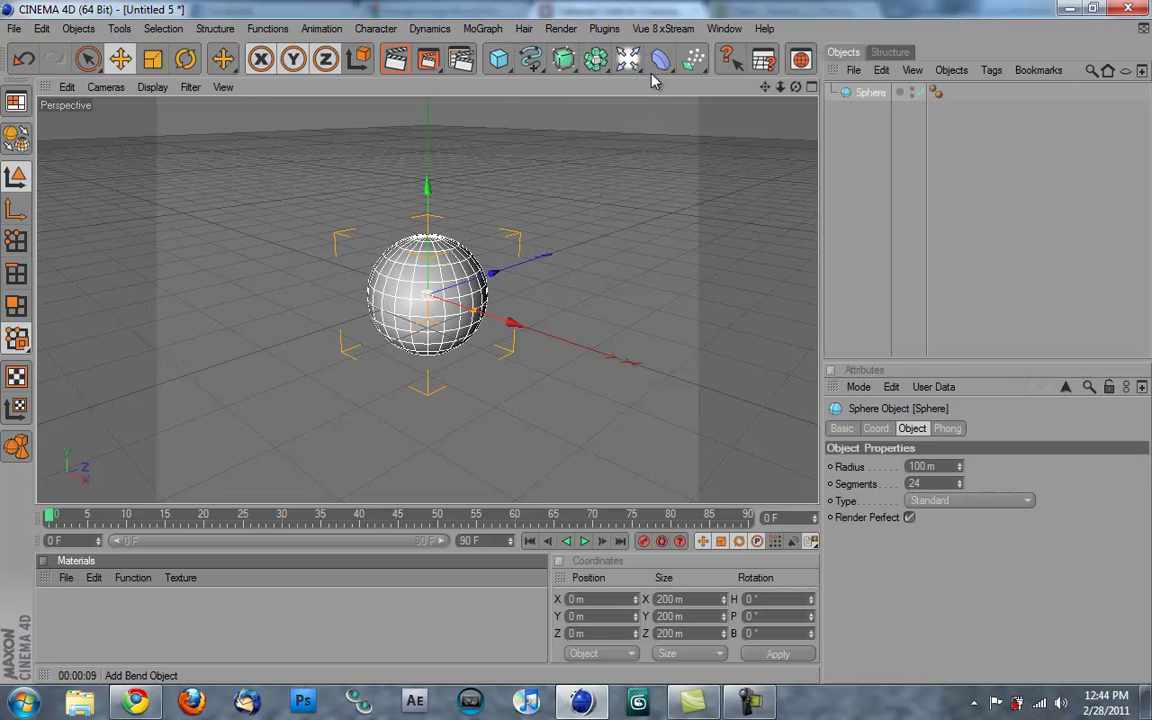
left_click(503, 63)
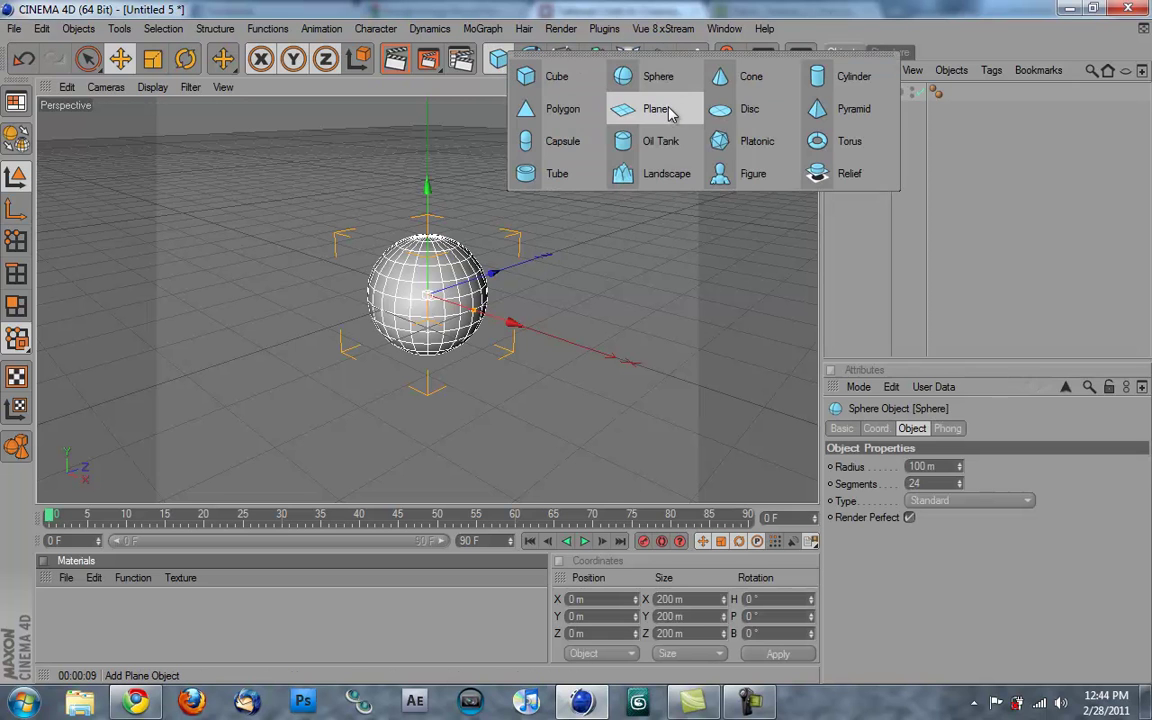
left_click(659, 110)
left_click_drag(432, 235, 432, 160)
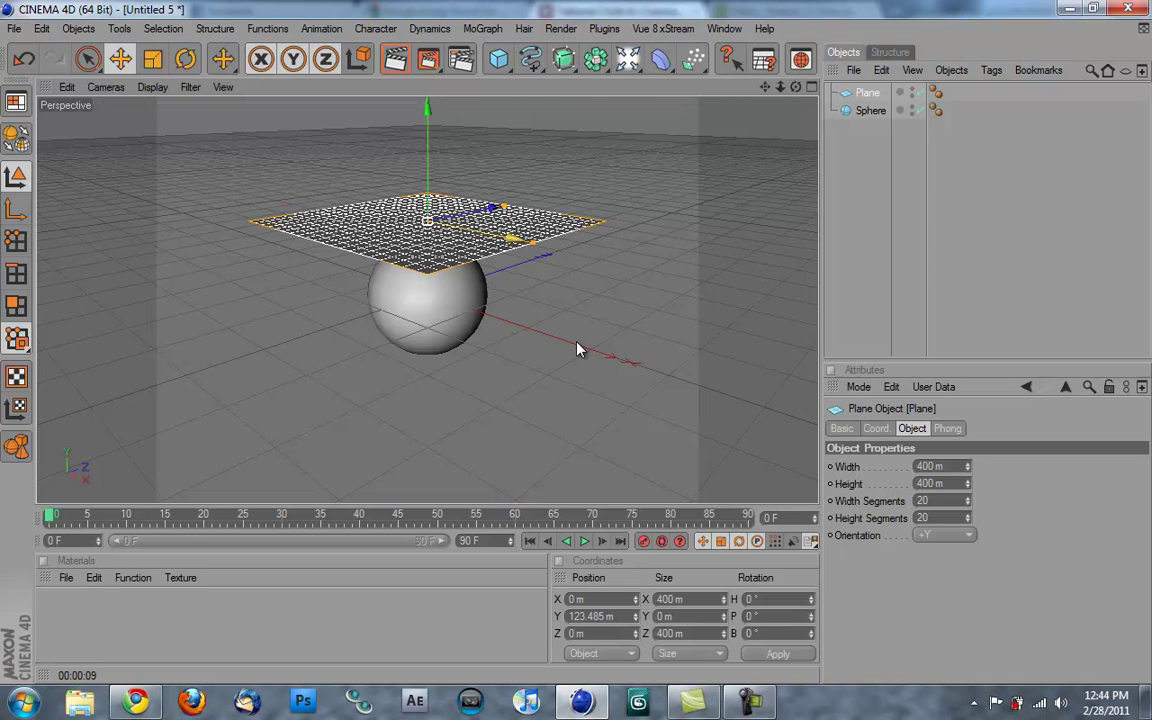
left_click_drag(427, 108, 427, 114)
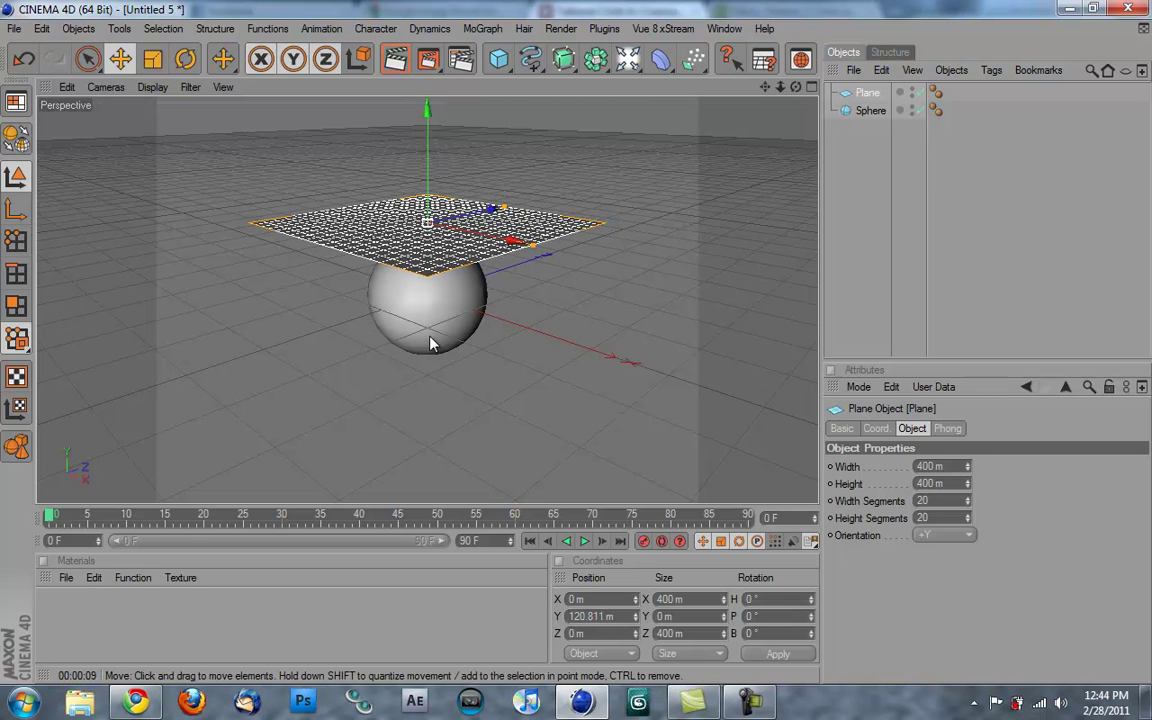
left_click(870, 110)
Convert both the sphere and the plane into editable polygon objects with C
left_click(881, 70)
left_click(883, 71)
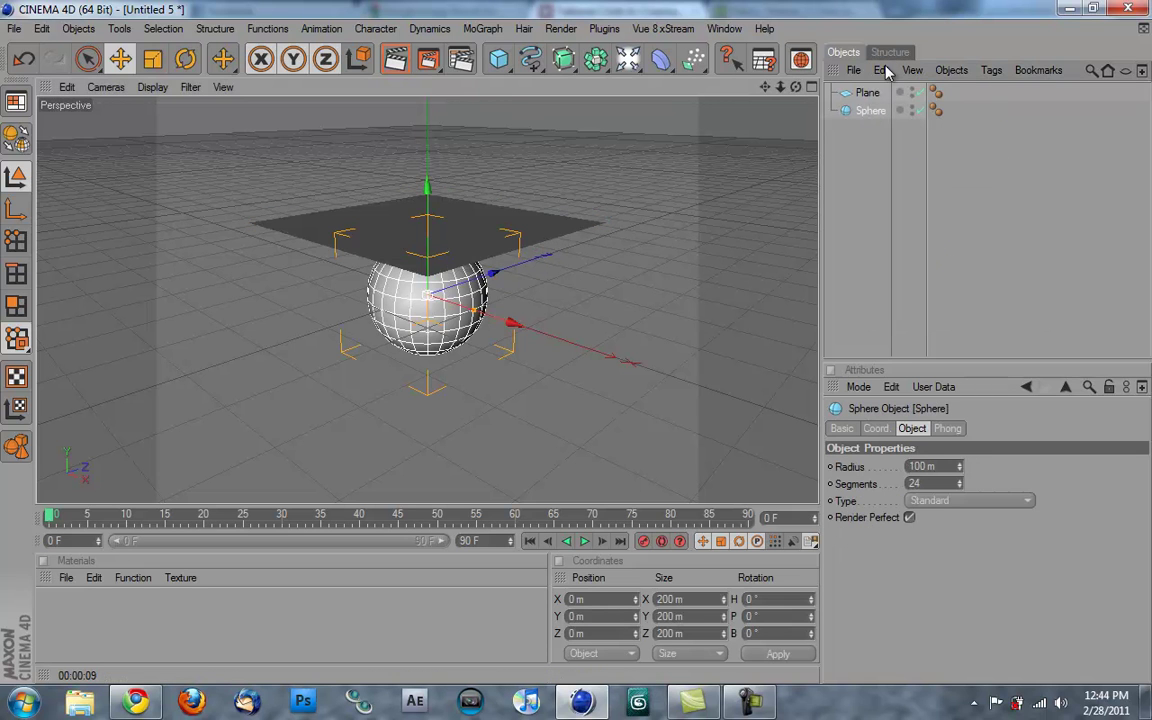
left_click(866, 92)
left_click(870, 110)
left_click(866, 92)
left_click(870, 111)
key("c")
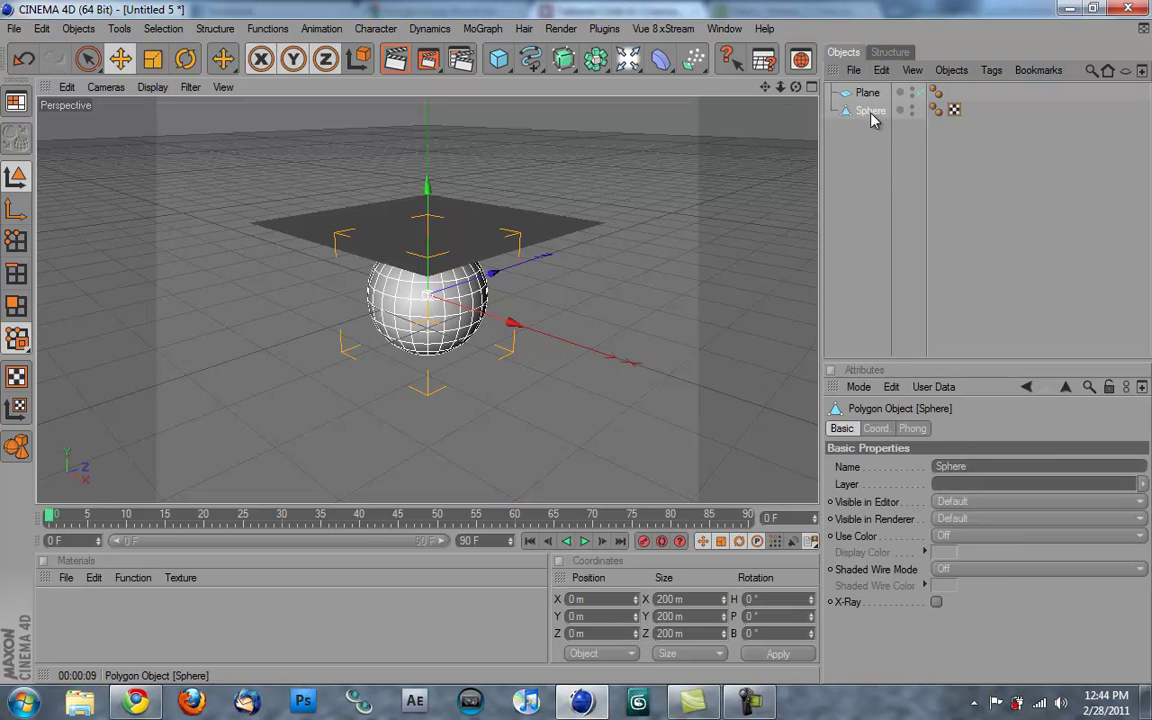
left_click(866, 92)
key("c")
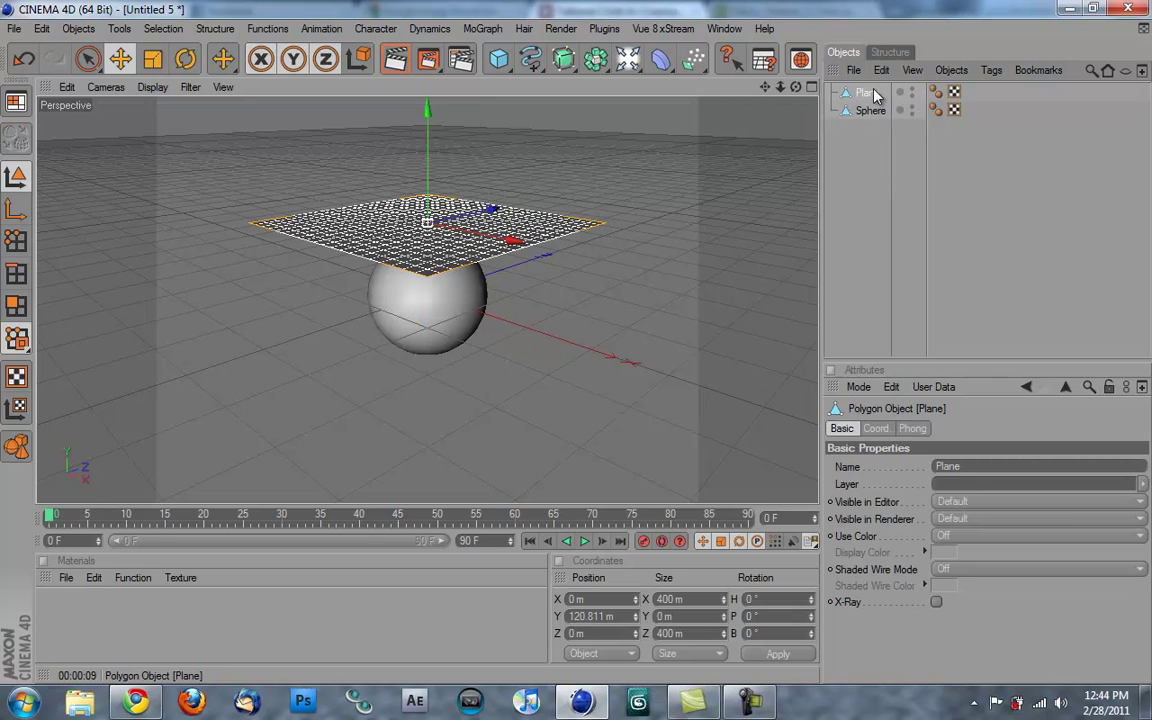
Give the sphere a Clothilde Collider tag and the plane a Cloth tag
left_click(877, 112)
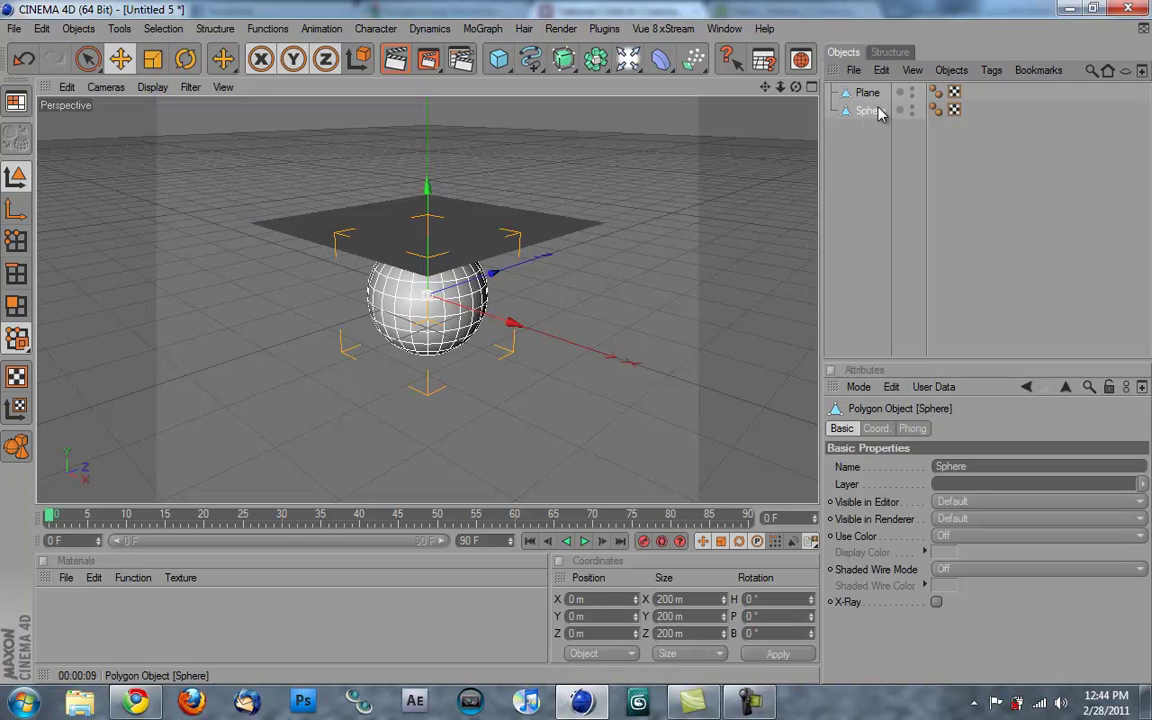
left_click(990, 71)
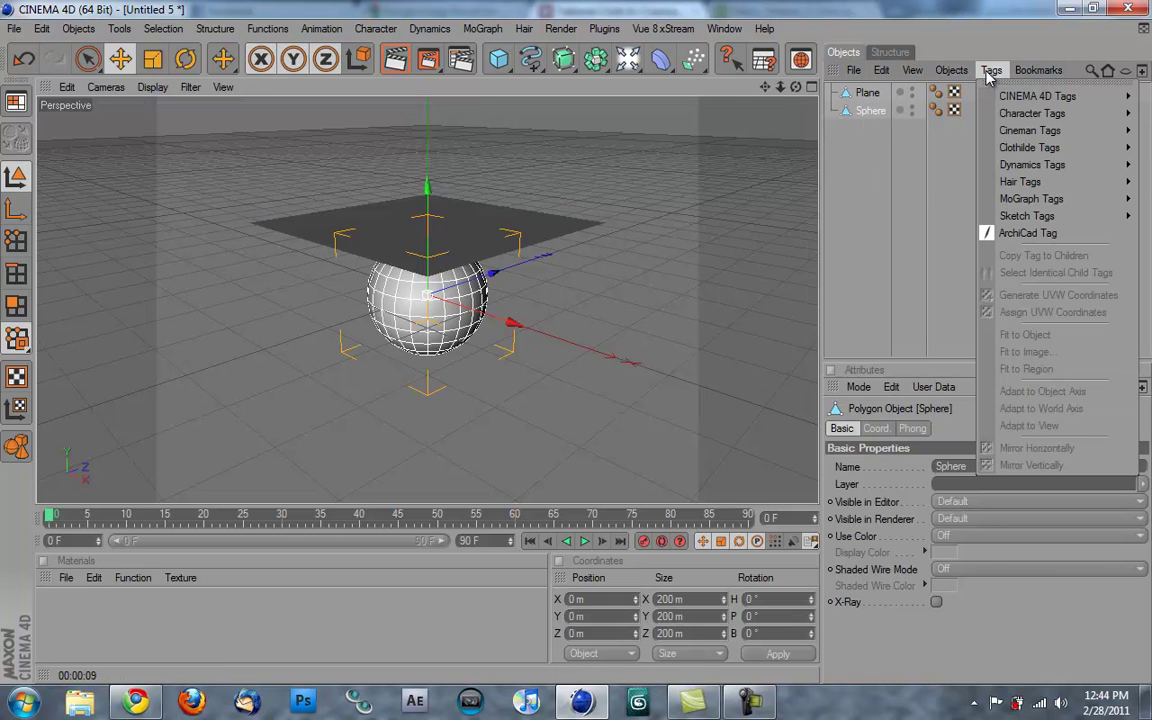
mouse_move(1005, 148)
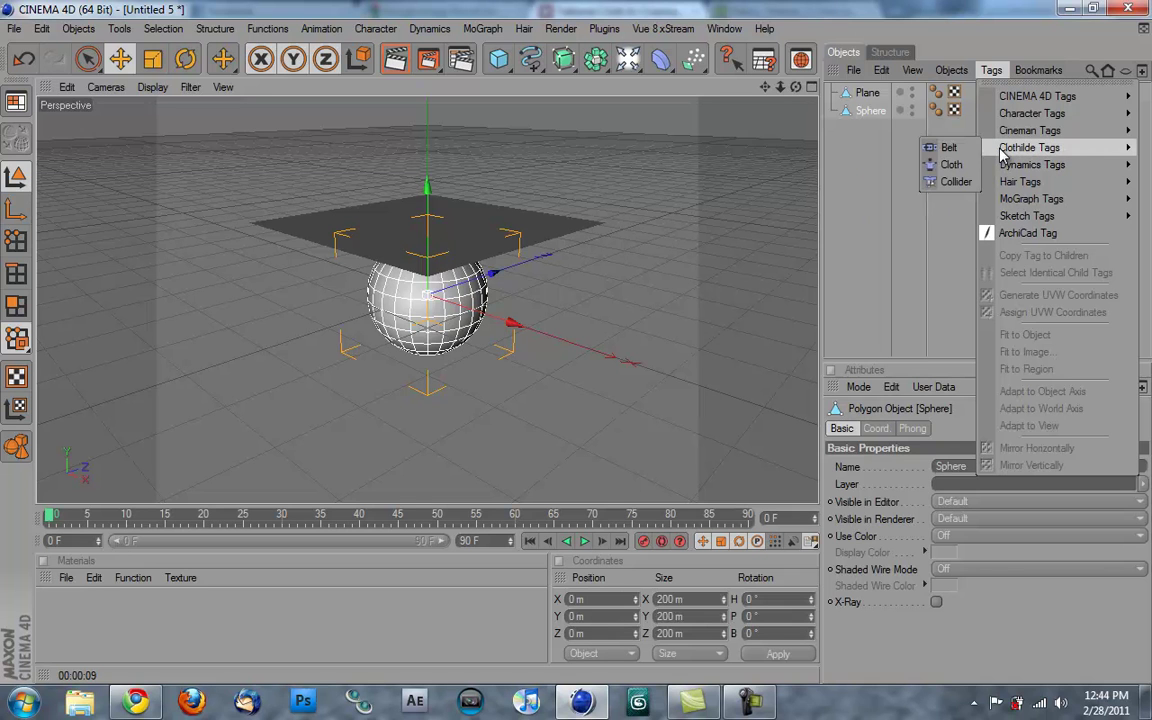
left_click(950, 181)
left_click(866, 92)
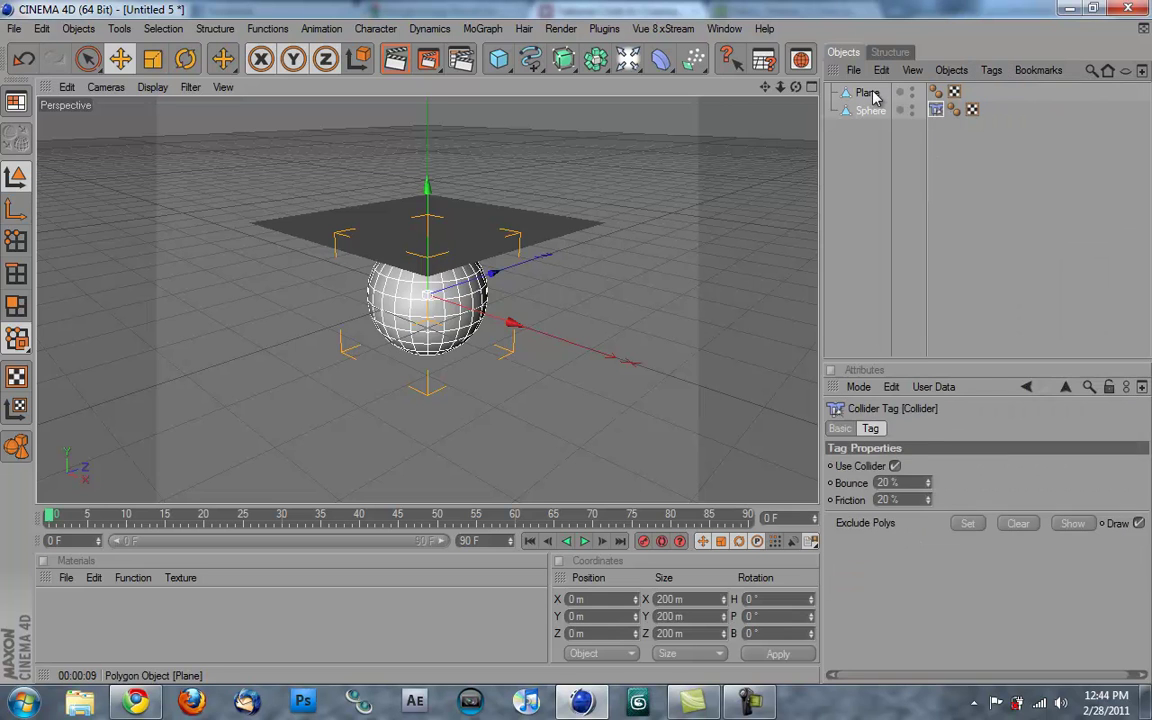
left_click(991, 70)
mouse_move(1024, 150)
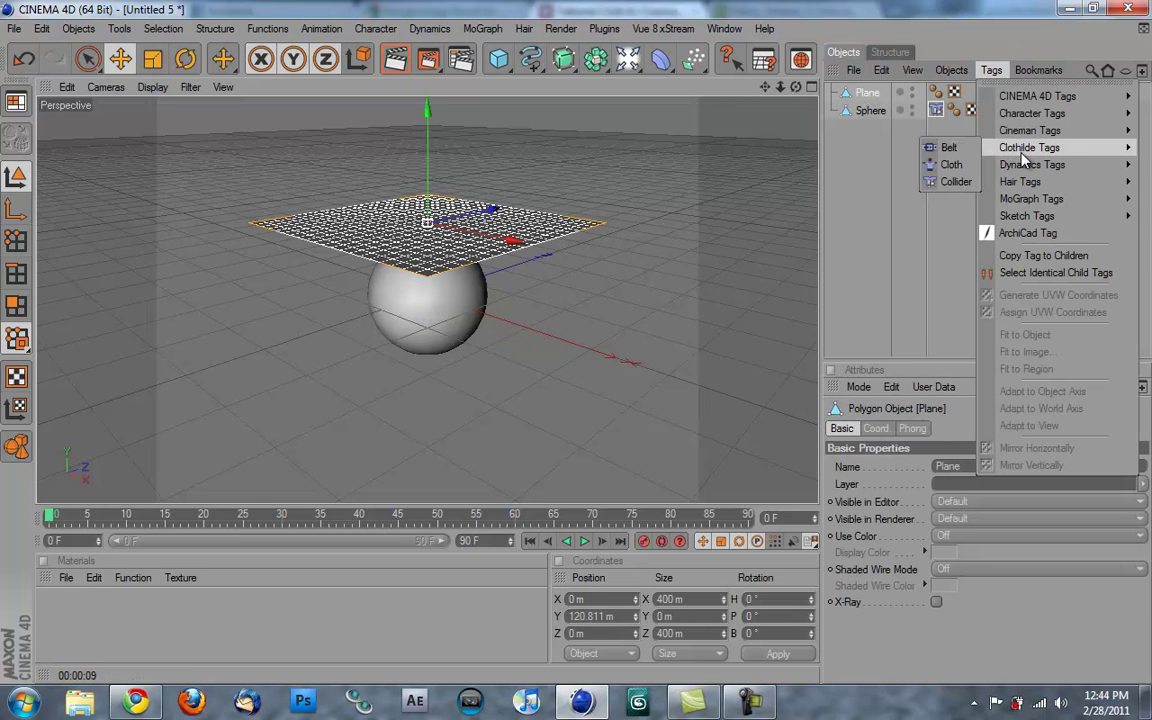
left_click(971, 166)
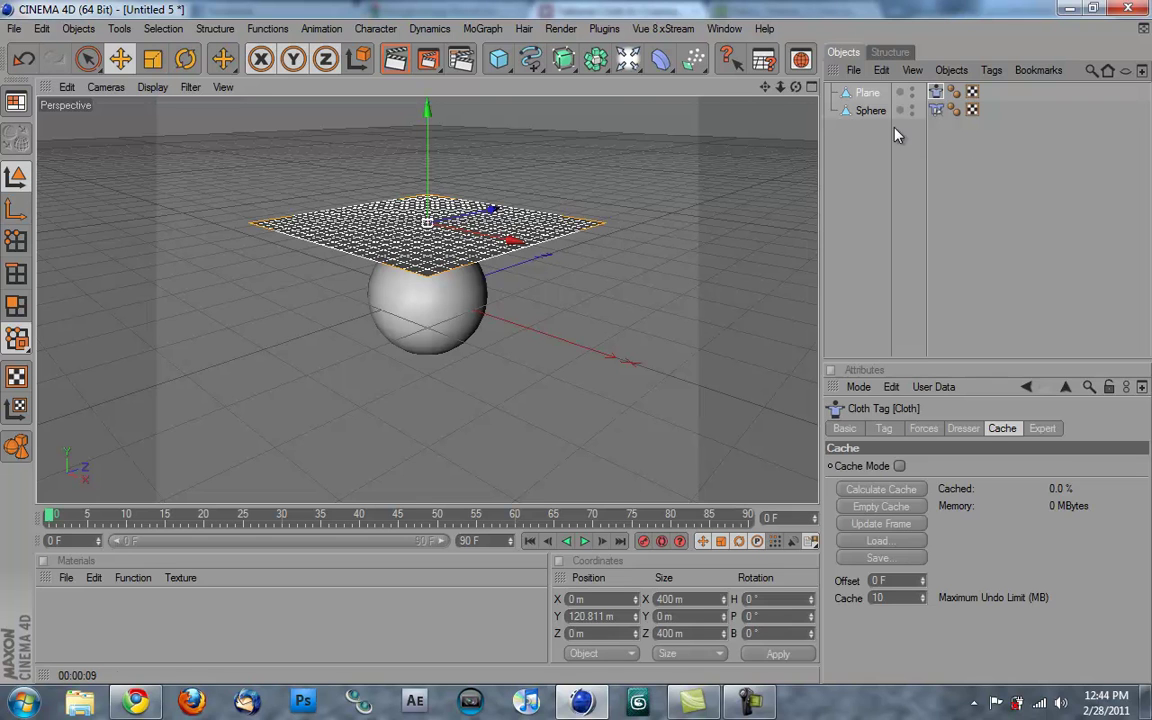
Enable Cache Mode and Self Collision in the plane's Cloth tag
left_click(935, 110)
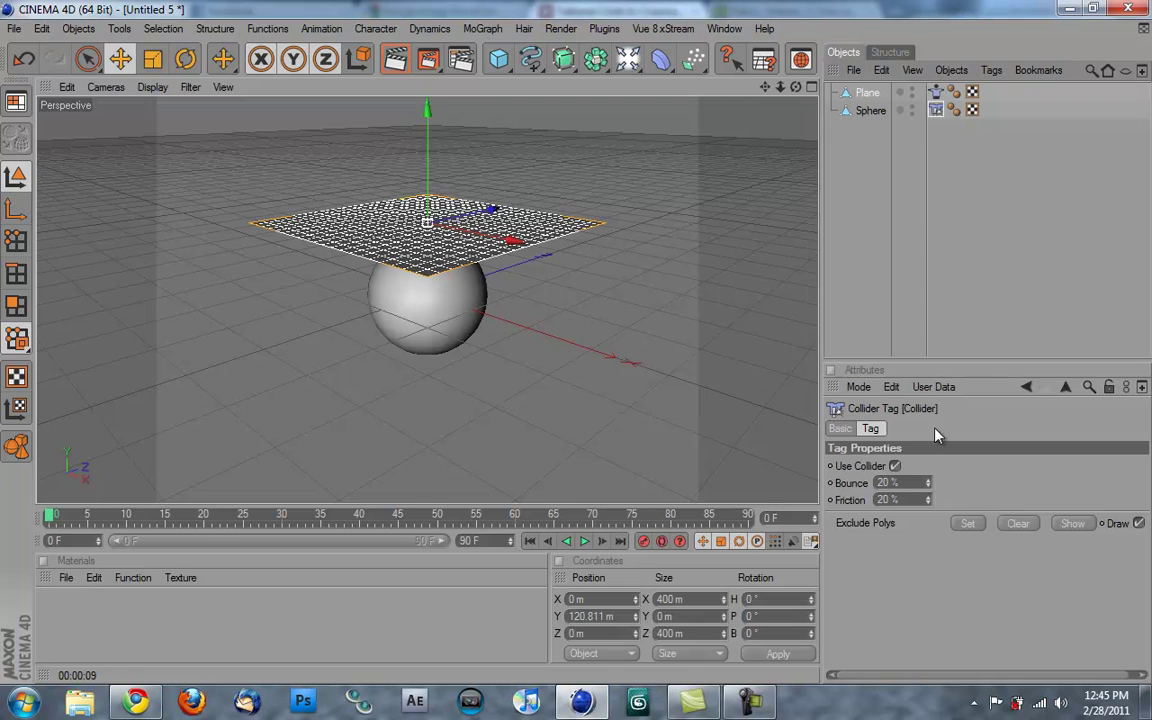
left_click(936, 93)
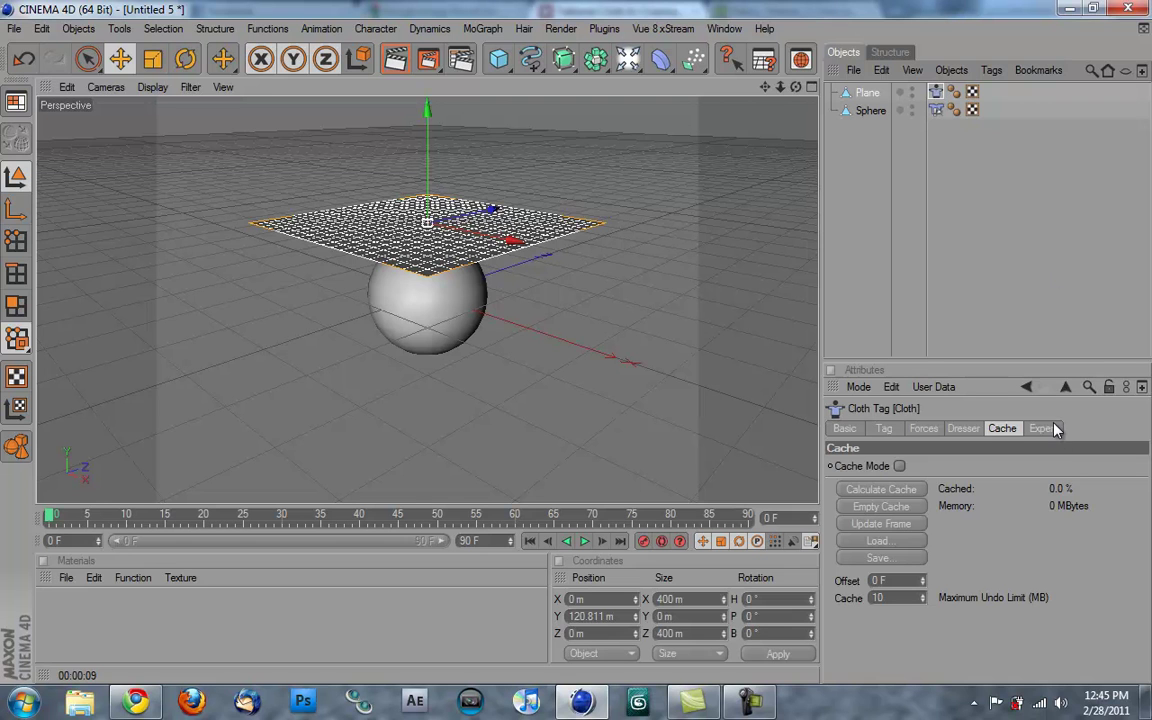
left_click(900, 466)
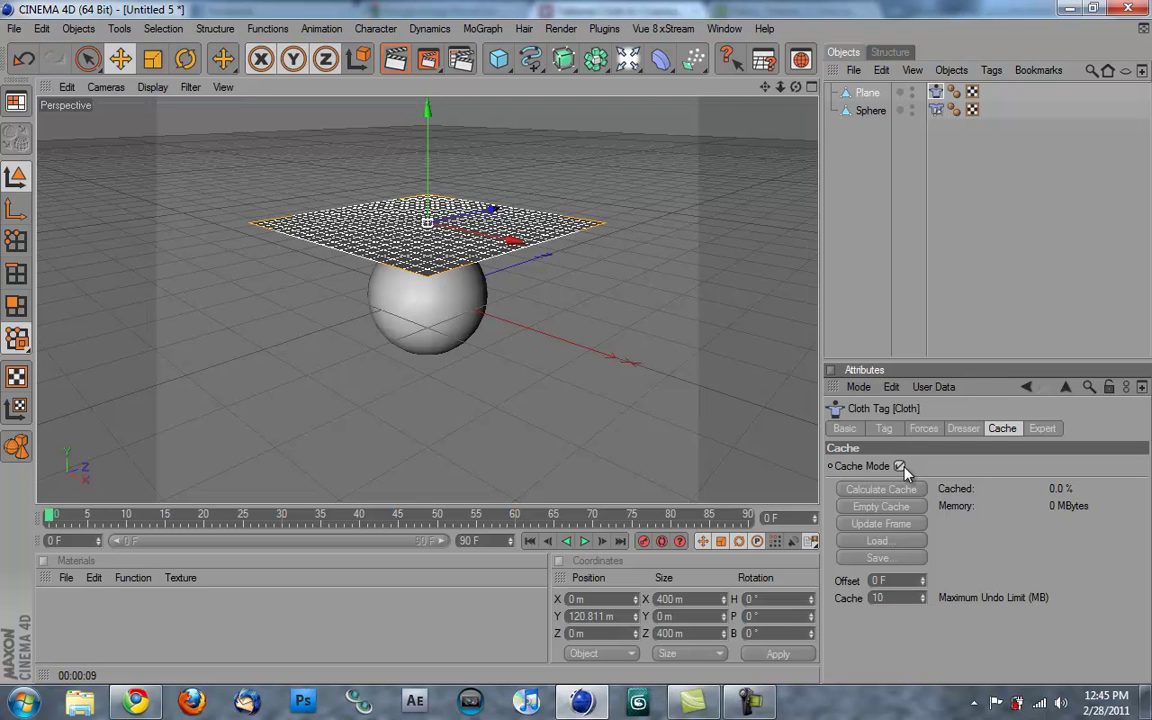
left_click(1045, 428)
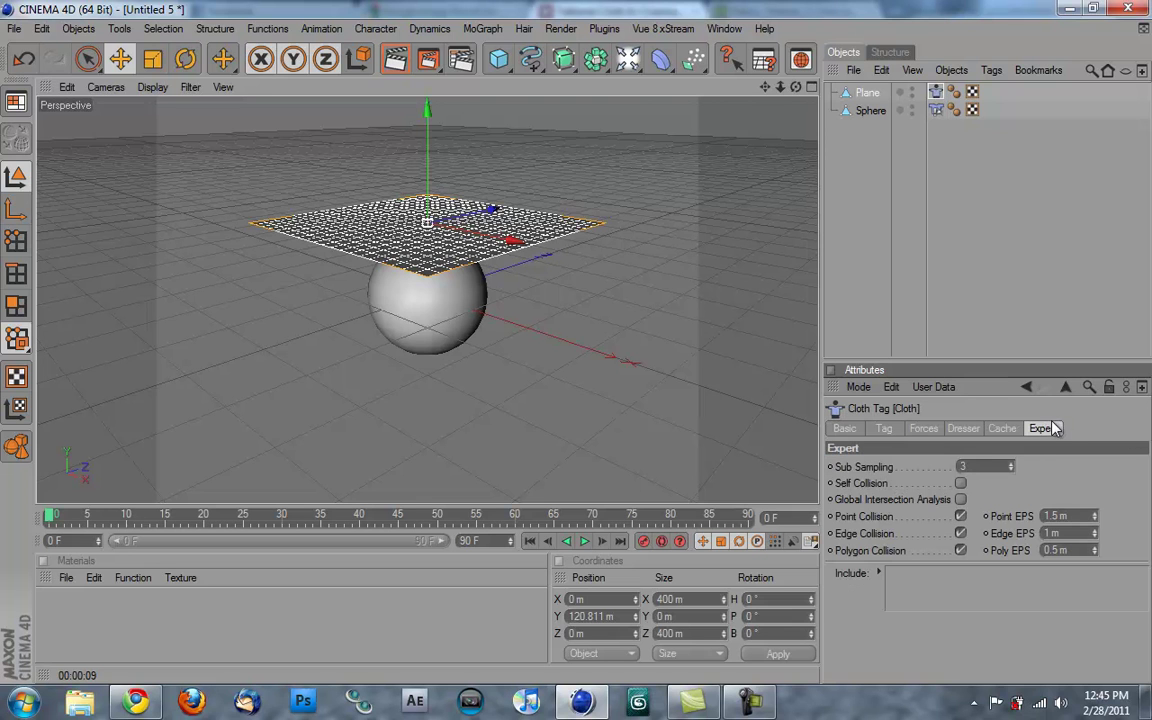
left_click(960, 484)
left_click(1002, 429)
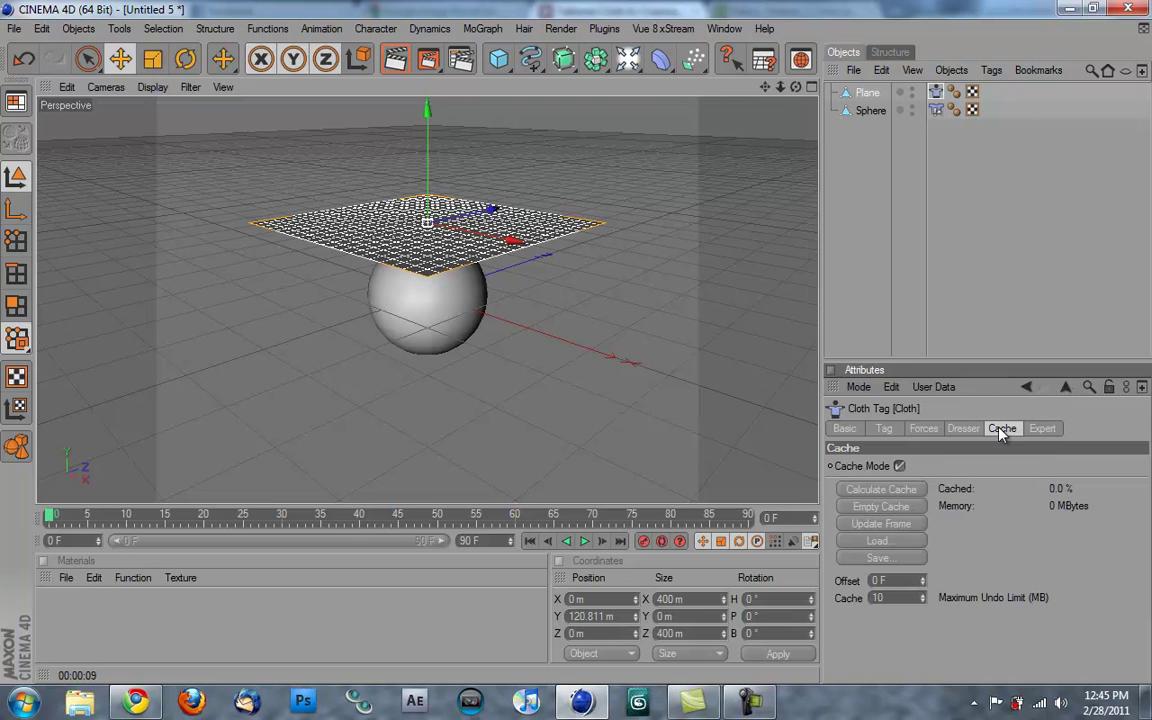
Calculate the cloth cache, then play the simulation and stop at frame 36
left_click(880, 489)
left_click(586, 541)
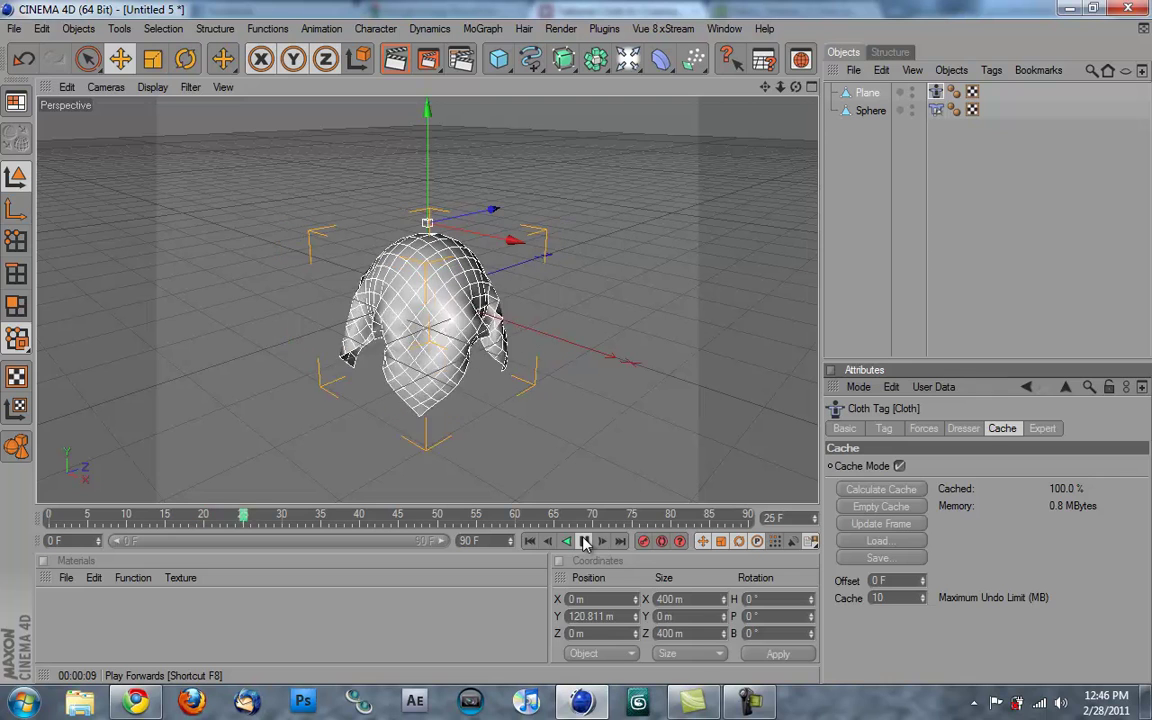
left_click(585, 541)
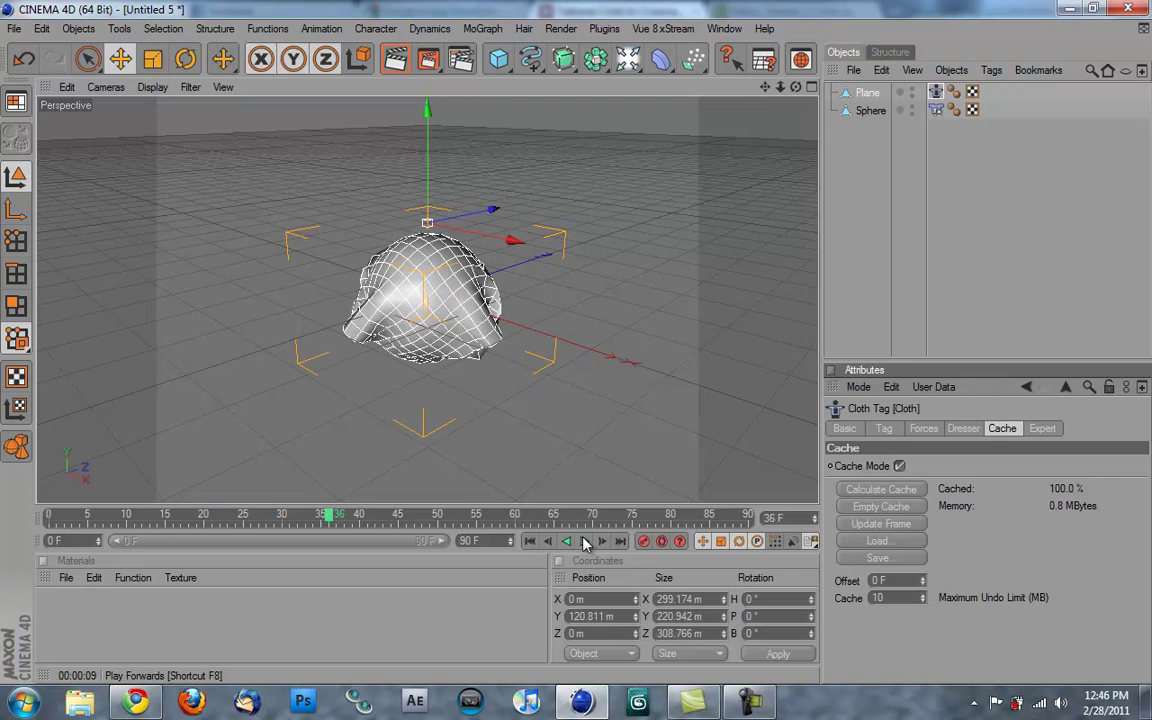
Lower the cloth Stiffness to 79%, recalculate the cache and replay the simulation
left_click(886, 429)
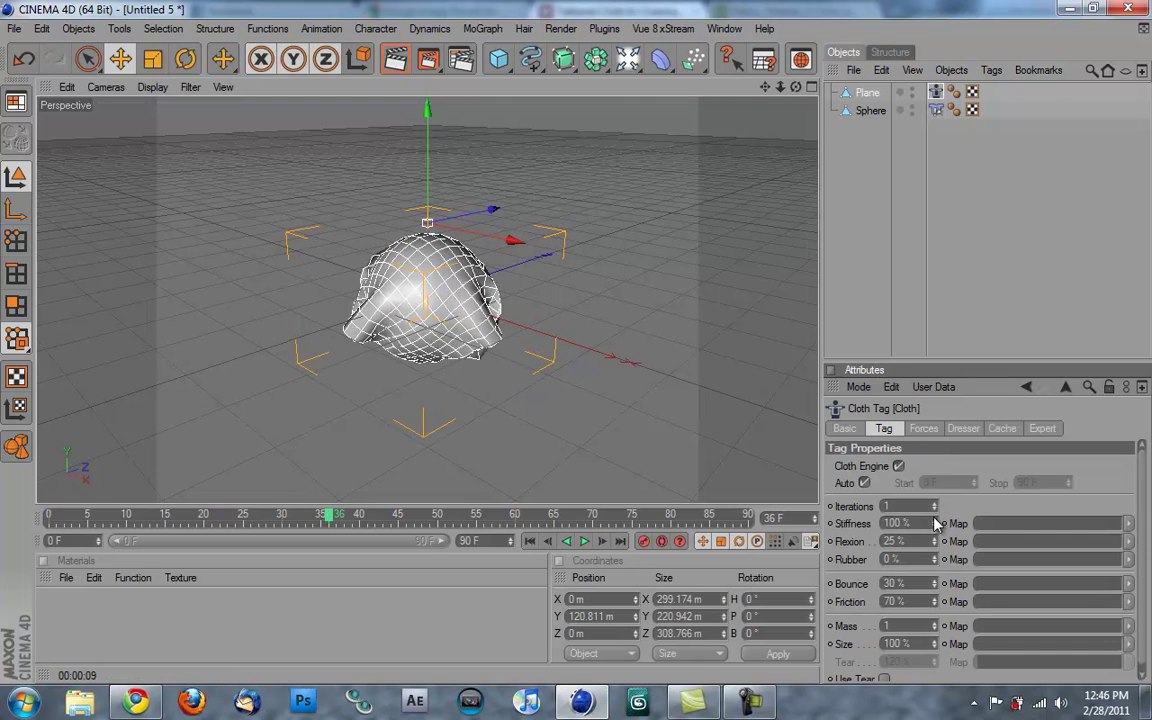
left_click_drag(936, 523, 933, 551)
left_click(1002, 428)
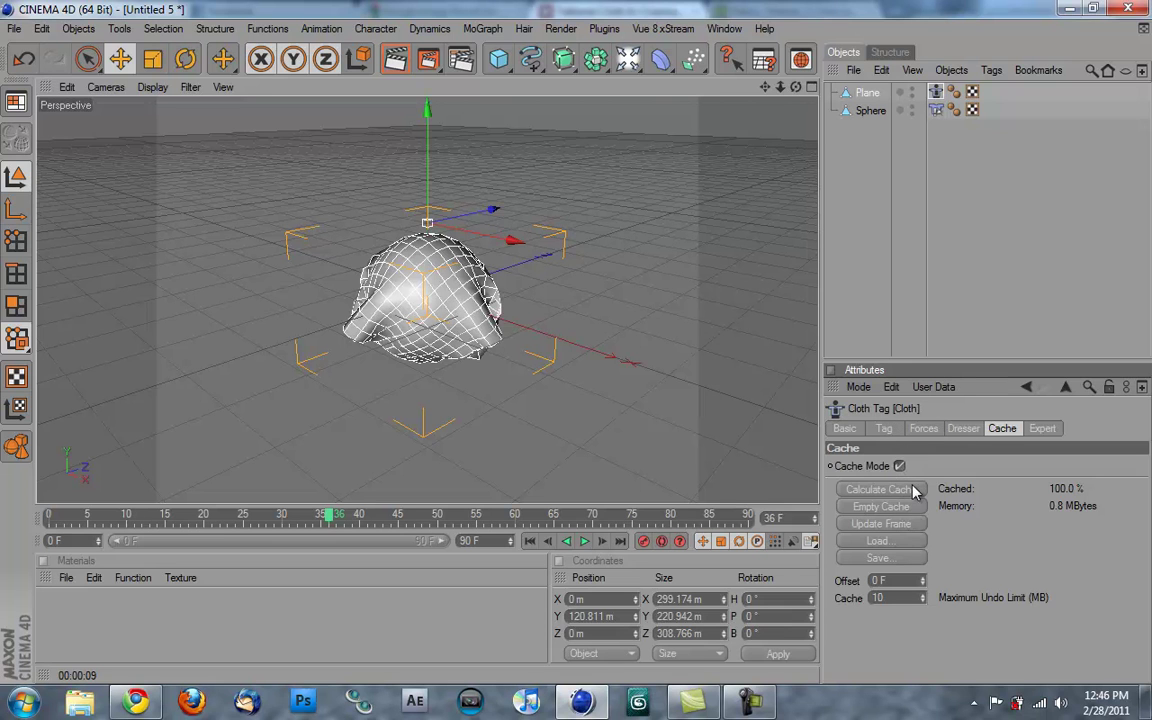
left_click(848, 489)
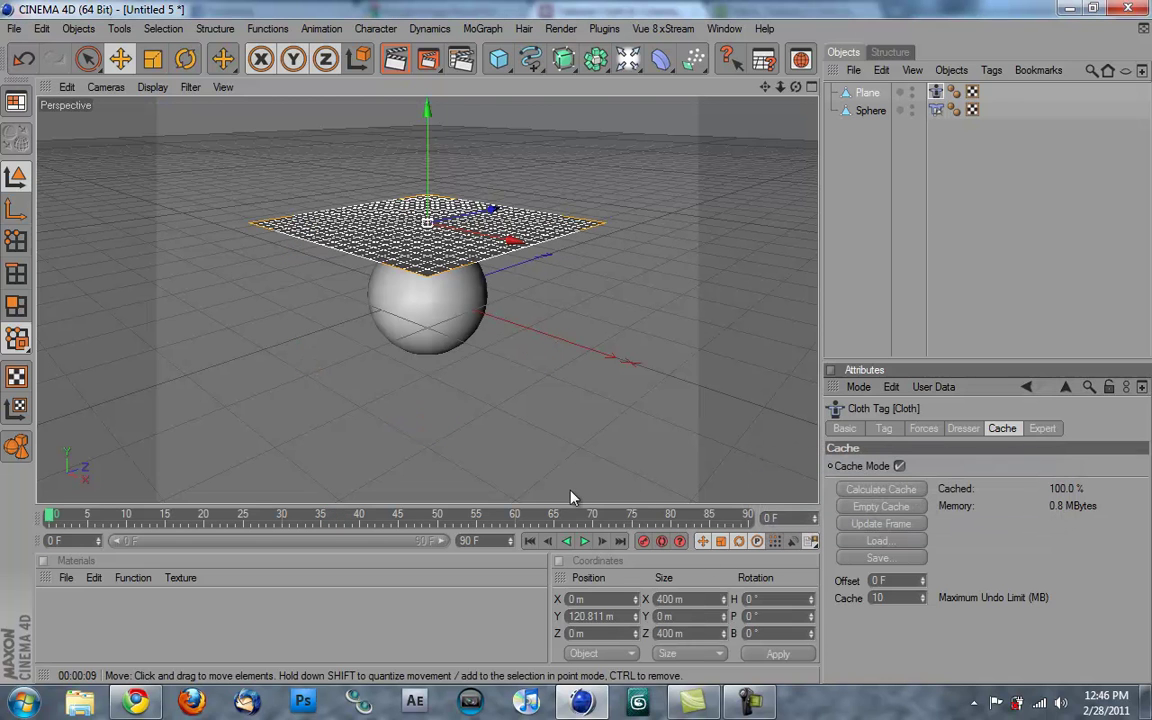
left_click(585, 541)
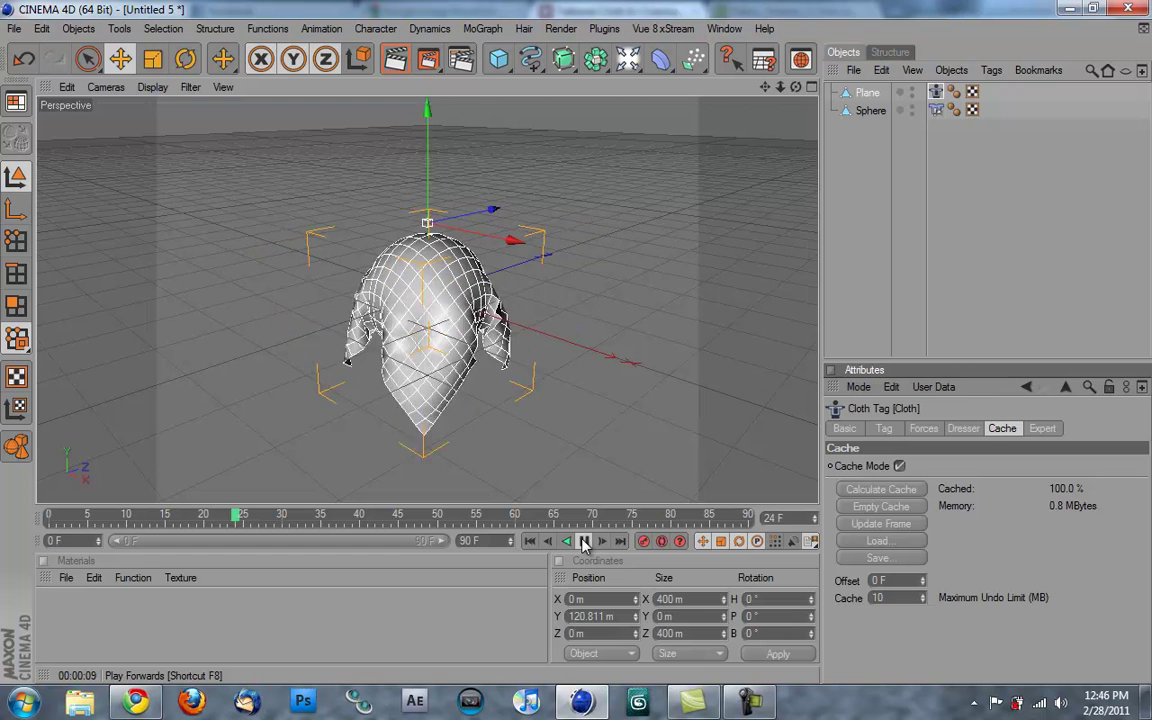
left_click(585, 541)
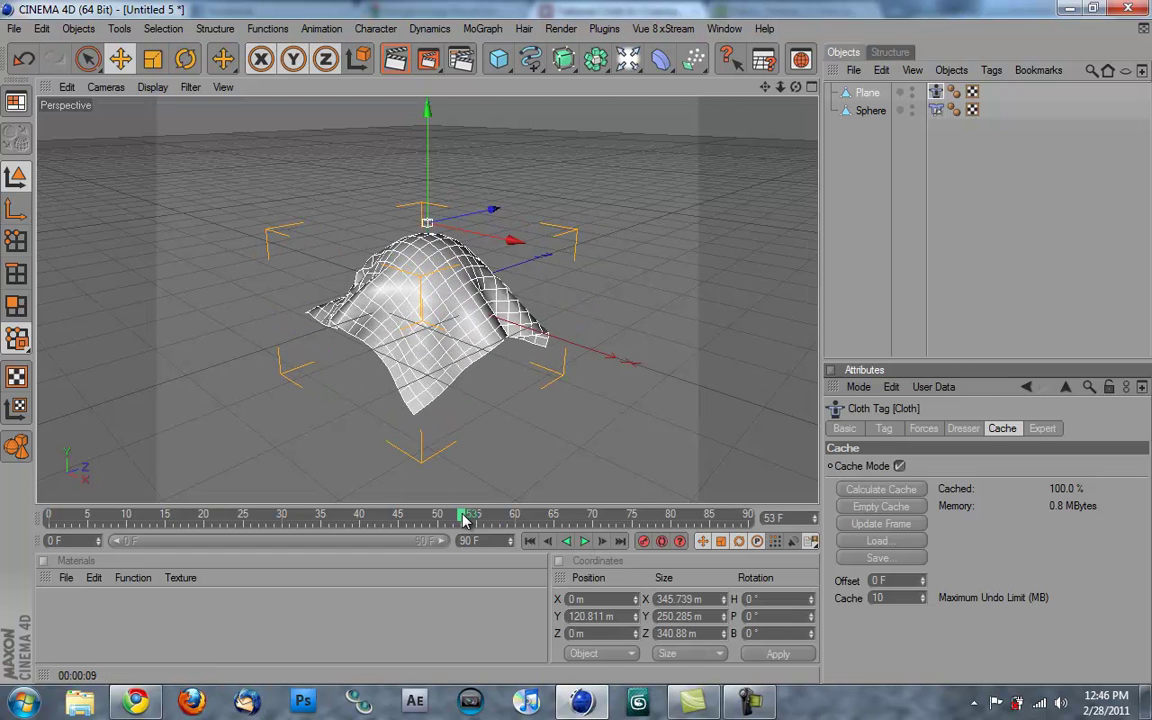
Scrub to frame 27 and orbit the view to inspect the loosely hanging cloth
left_click_drag(465, 517, 263, 544)
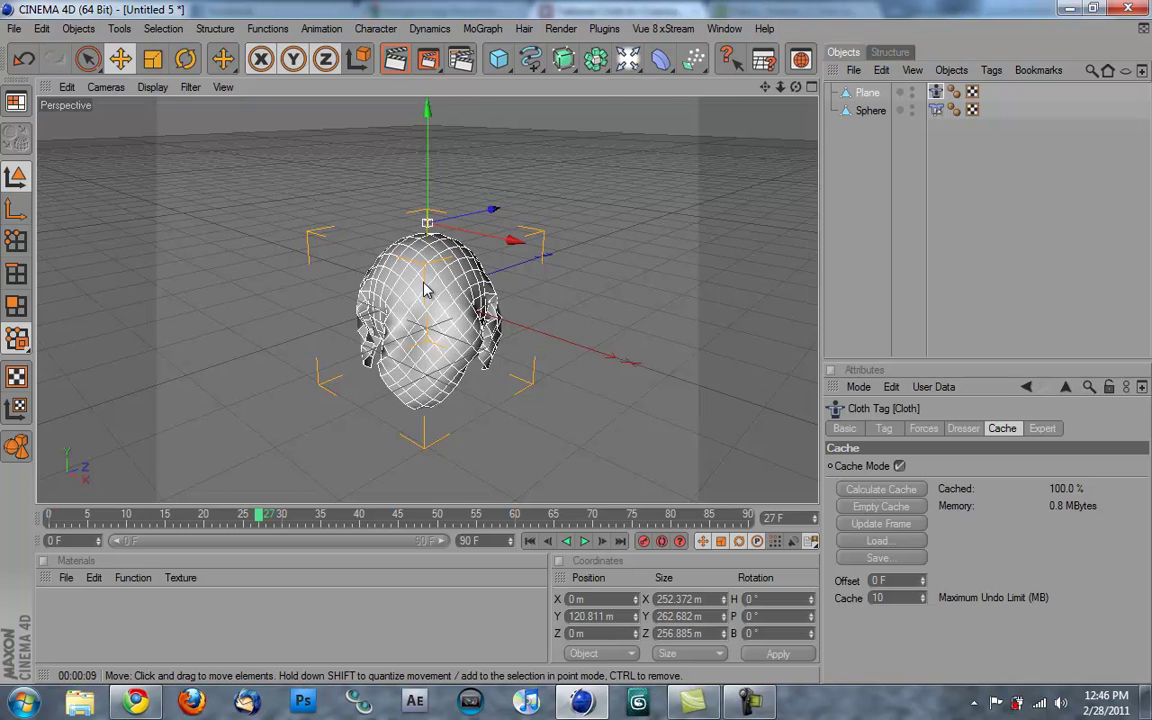
left_click_drag(514, 306, 577, 350)
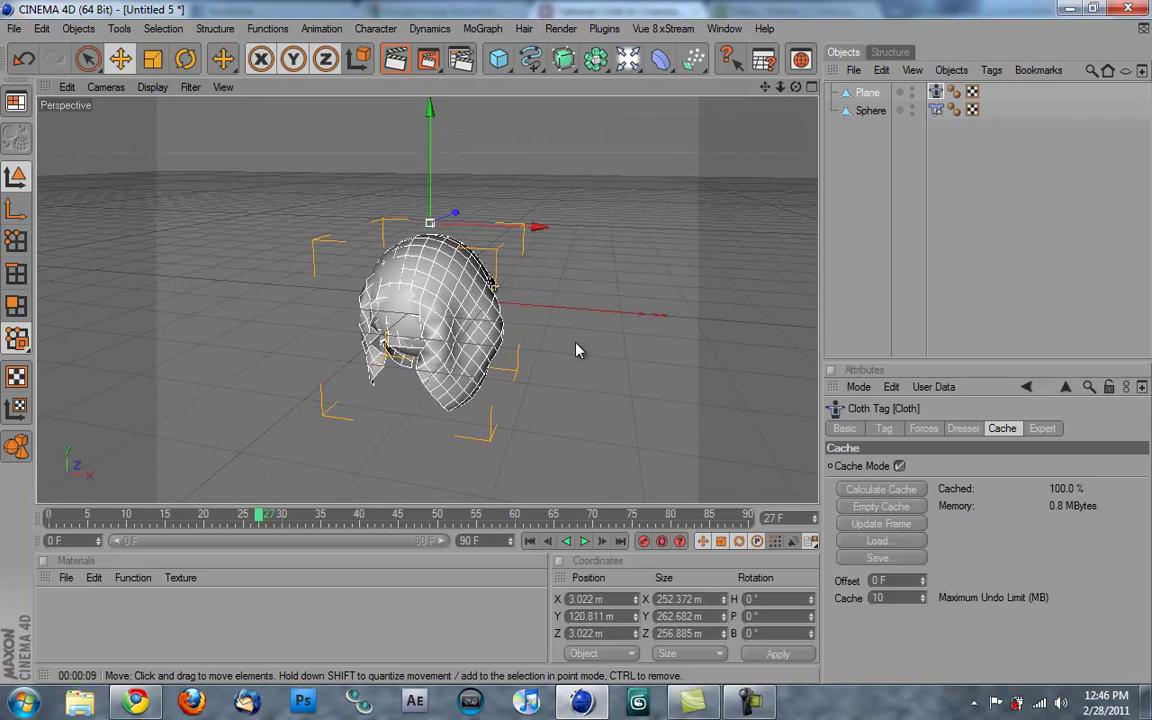
key("ctrl+z")
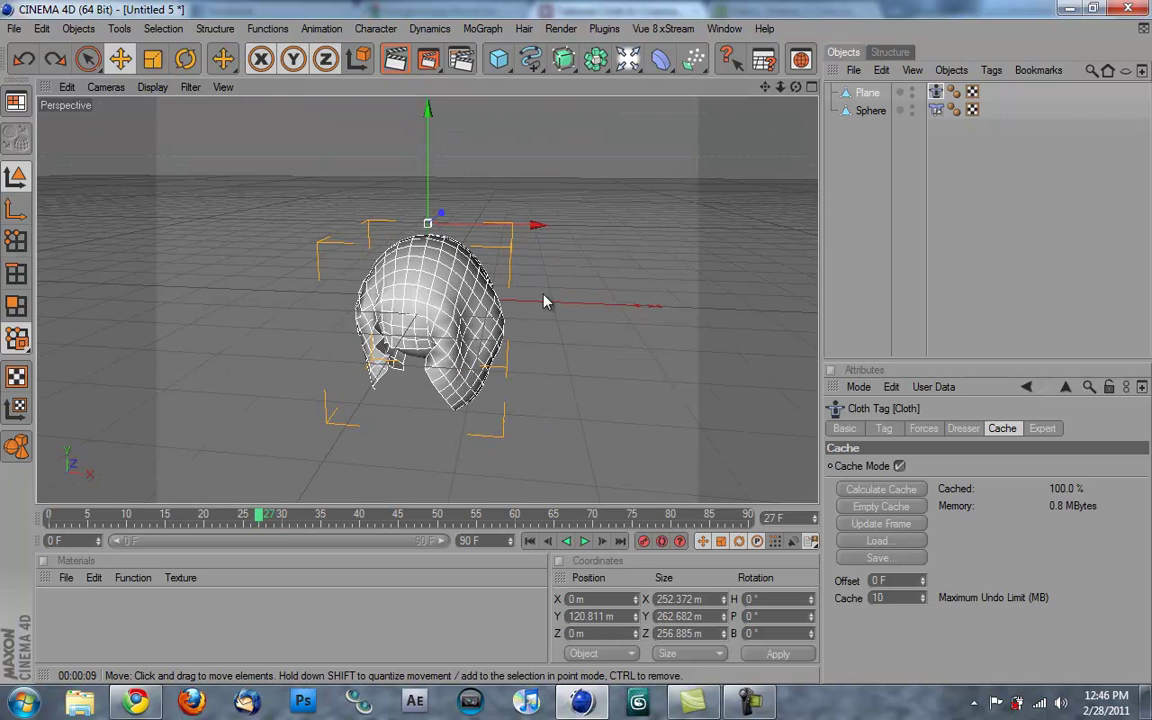
scroll(531, 301, "up", 5)
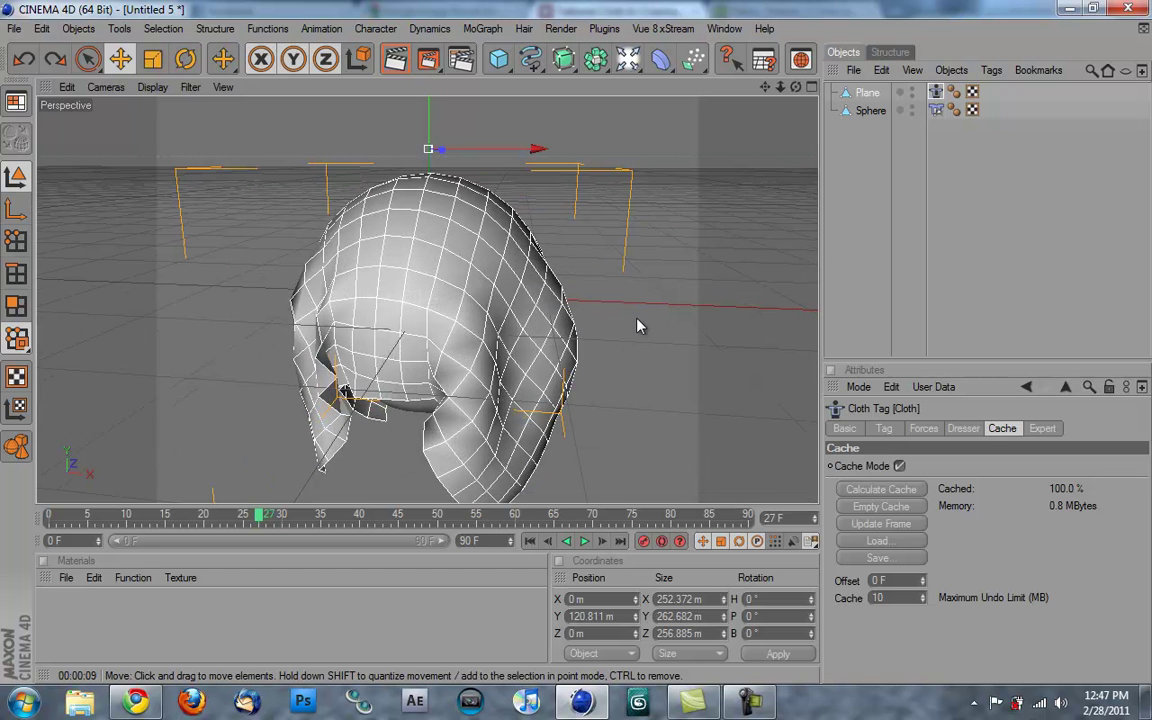
left_click_drag(640, 326, 586, 332, "alt")
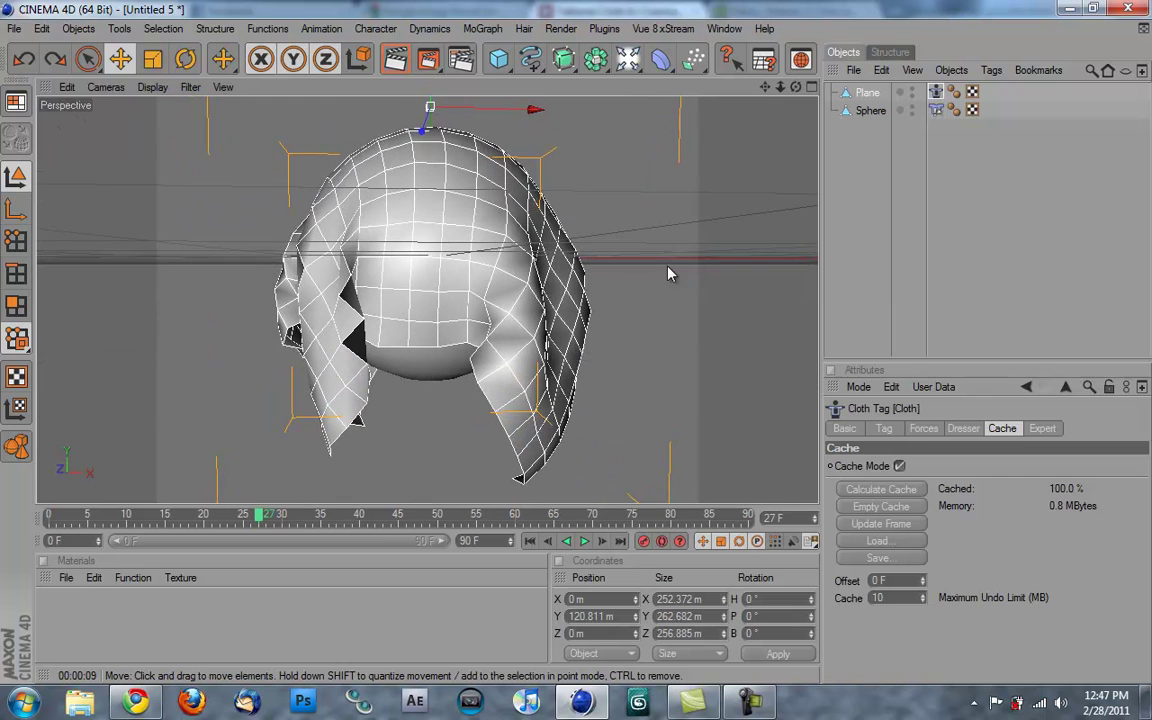
left_click_drag(670, 273, 578, 346, "alt")
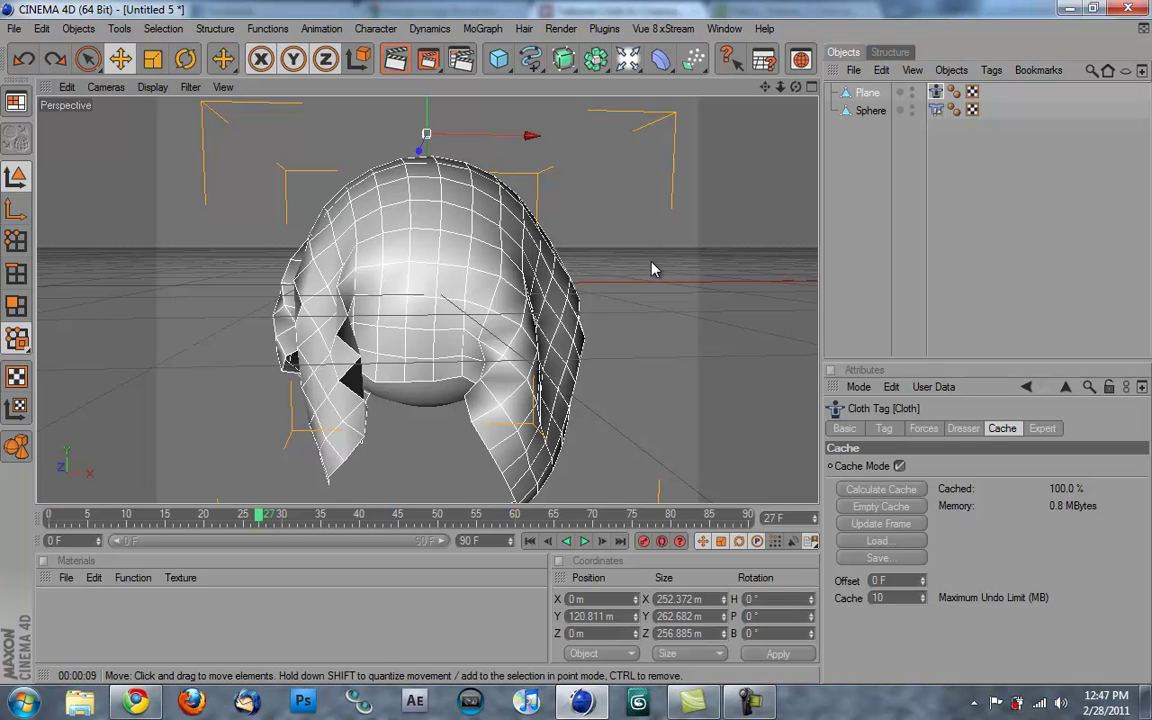
Review the Cgtuts+ Tattered Cloth tutorial header in Chrome, then return to Cinema 4D
key("alt+Tab")
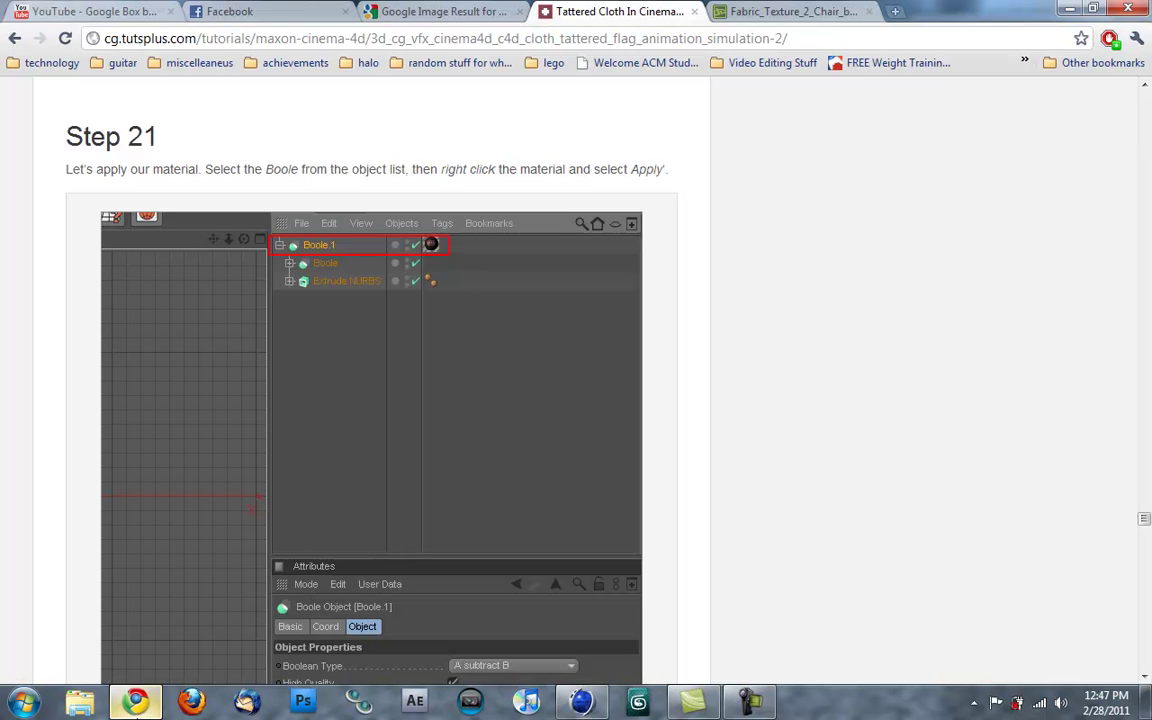
scroll(653, 221, "up", 20)
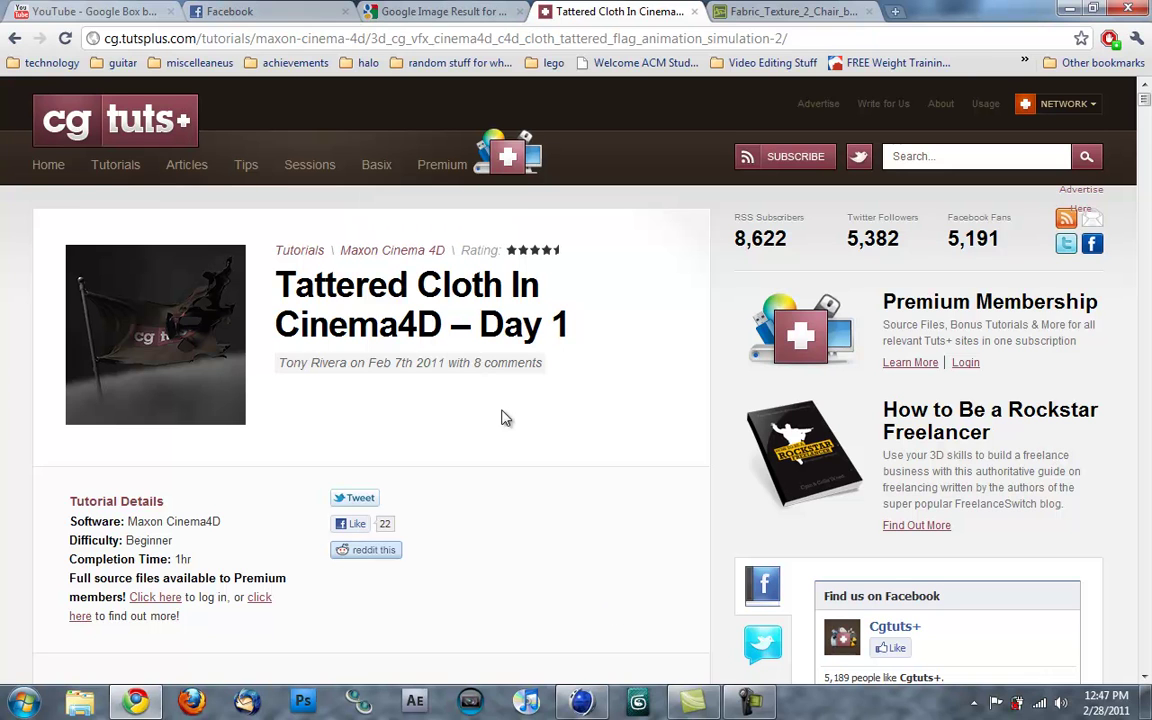
left_click(581, 701)
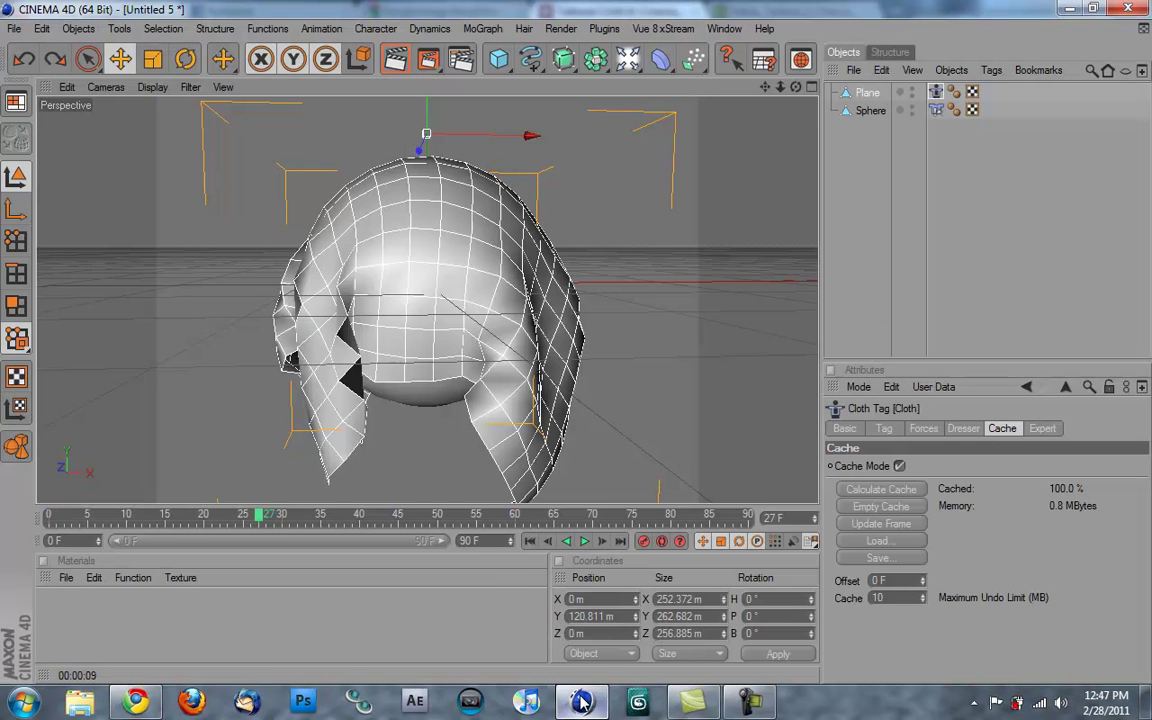
Test-render, put the cloth Plane under a HyperNURBS, and render the smoothed cloth again
left_click(405, 60)
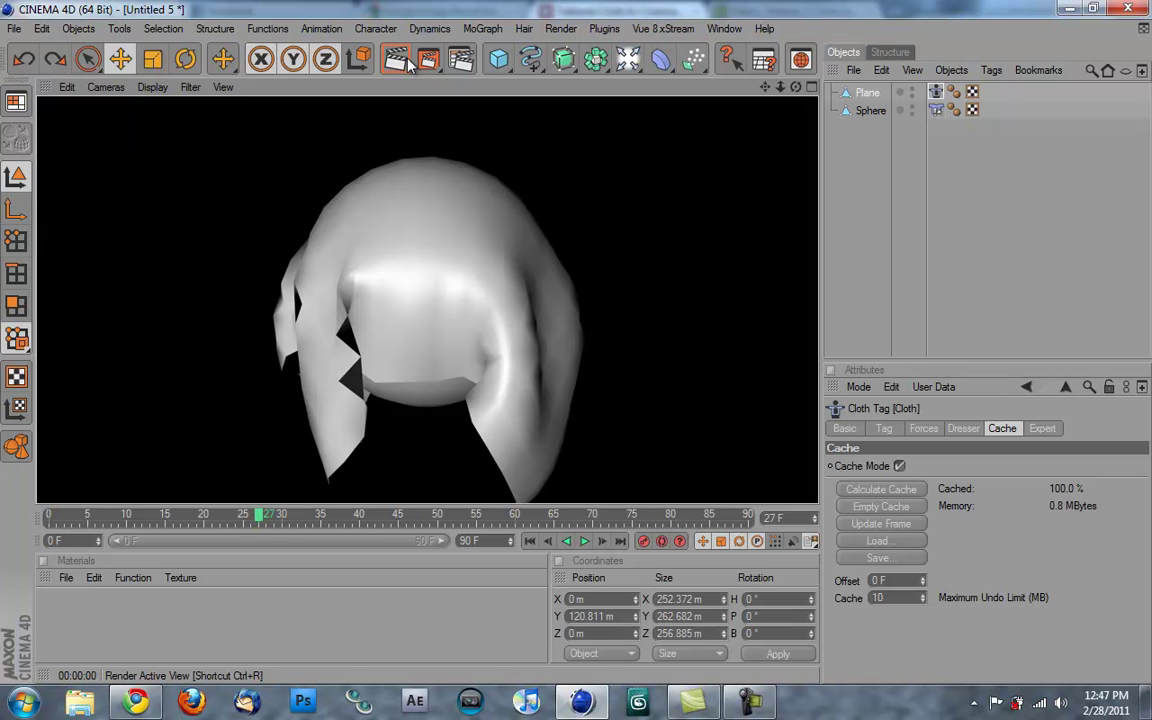
left_click(437, 237)
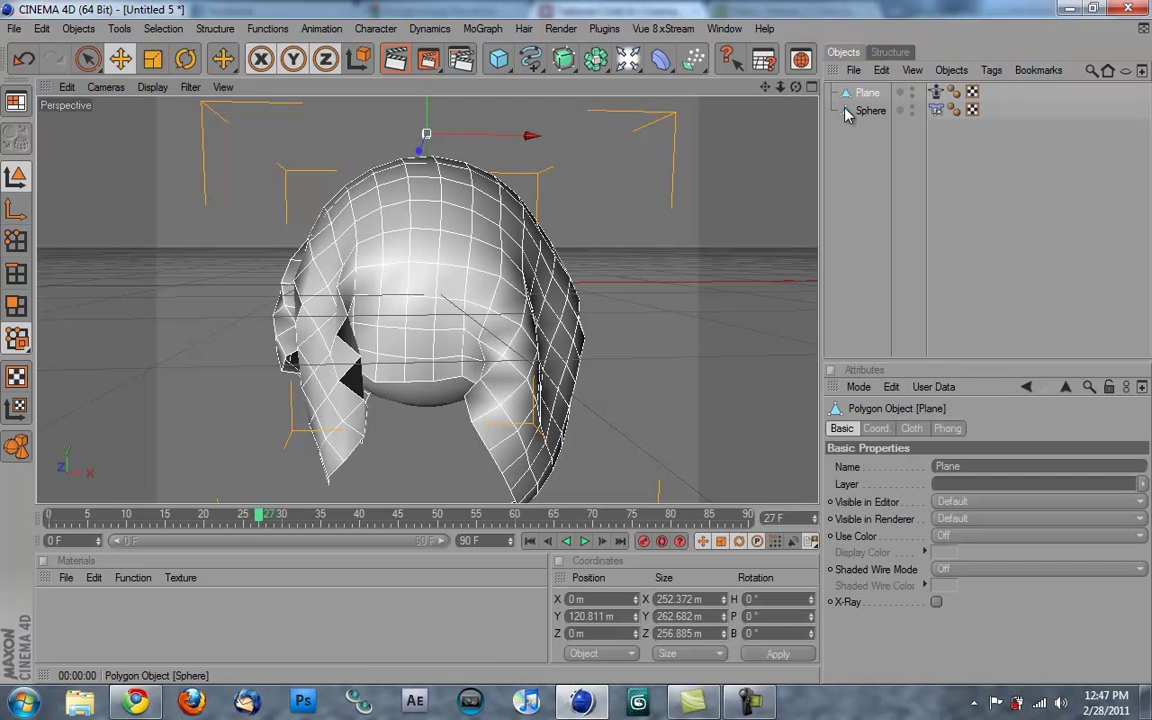
left_click_drag(564, 60, 604, 69)
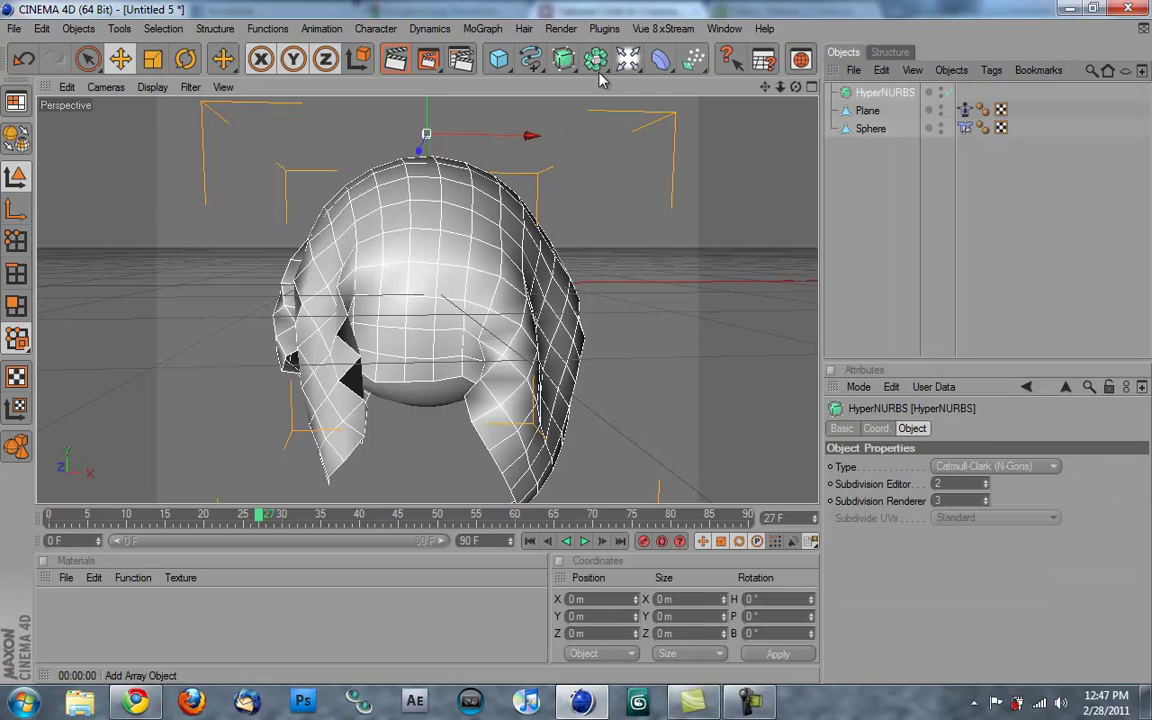
left_click_drag(867, 110, 883, 94)
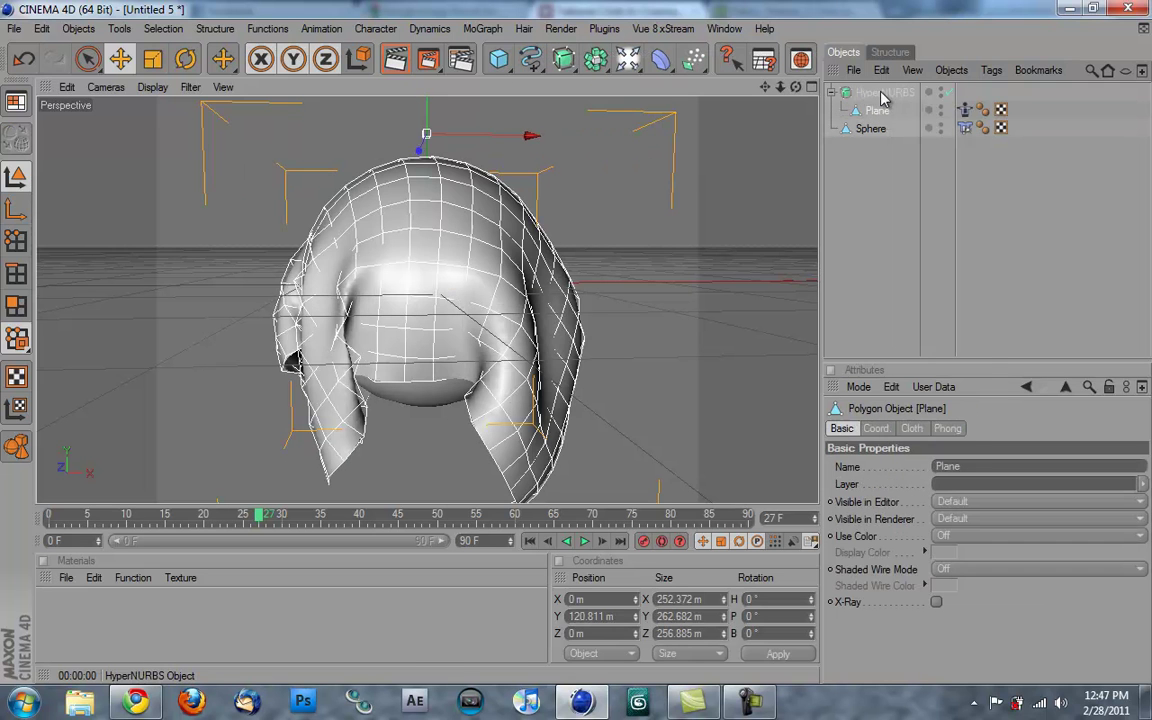
mouse_move(689, 203)
left_mouse_down("alt")
mouse_move(572, 355)
mouse_move(578, 347)
left_mouse_up("alt")
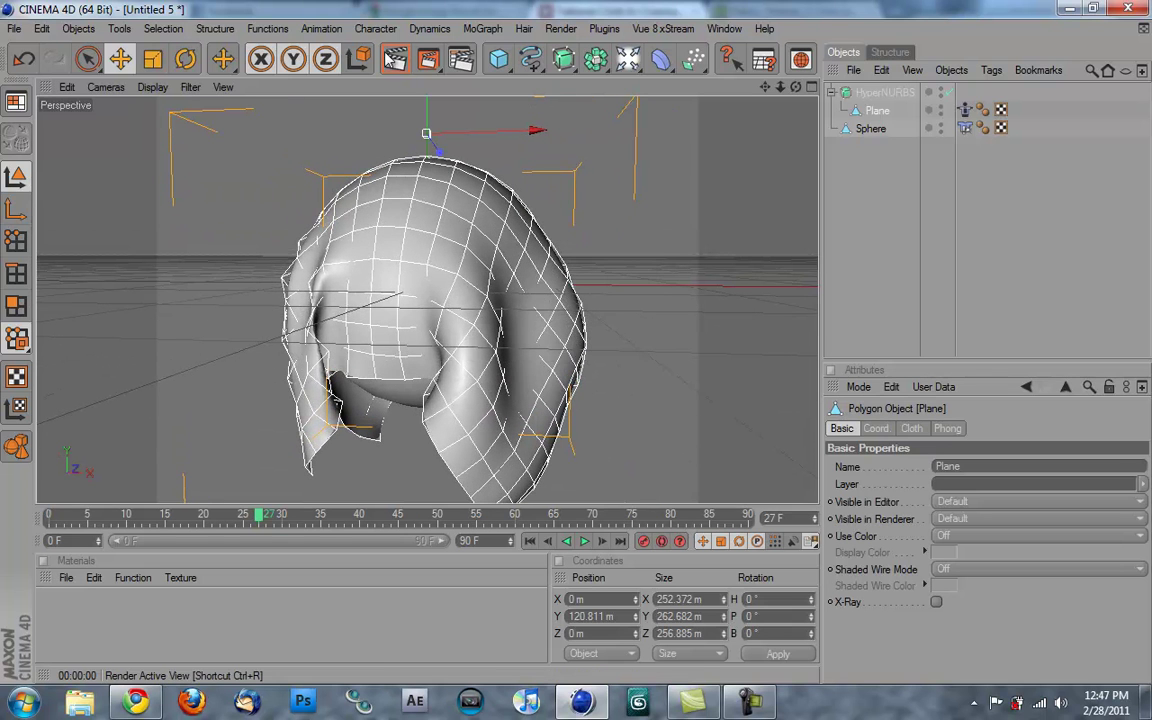
left_click(402, 66)
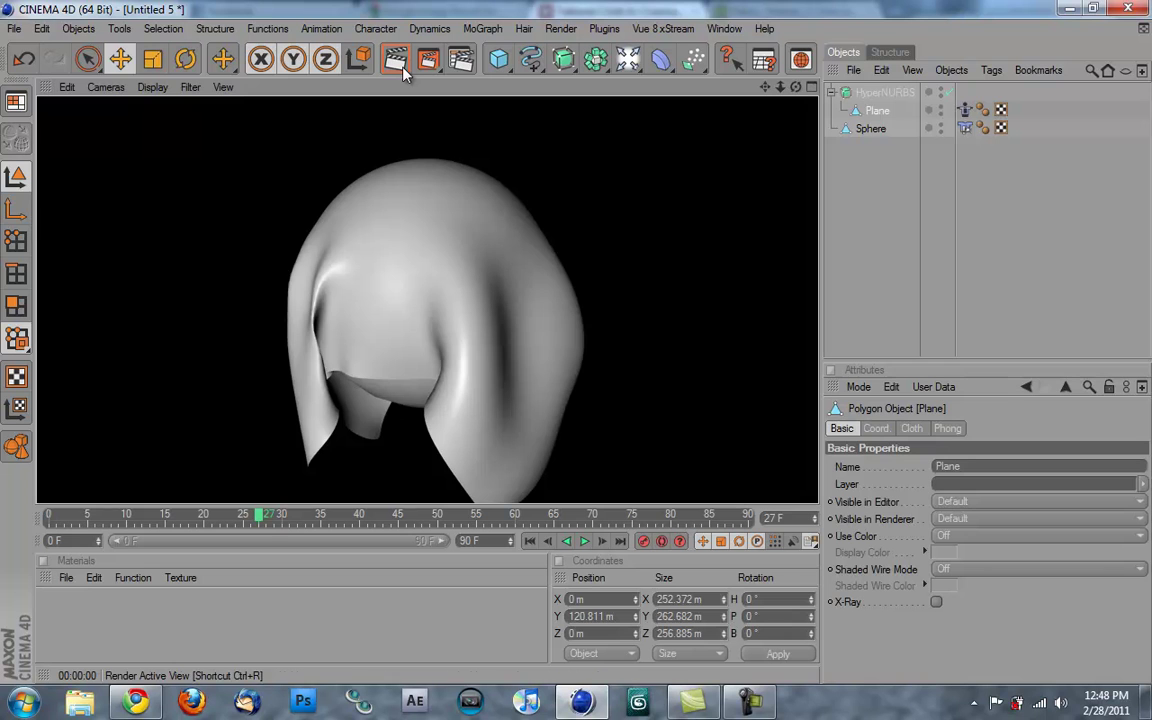
Create a new material Mat and set its colour to dark brown (R 93, G 49, B 0)
double_click(226, 610)
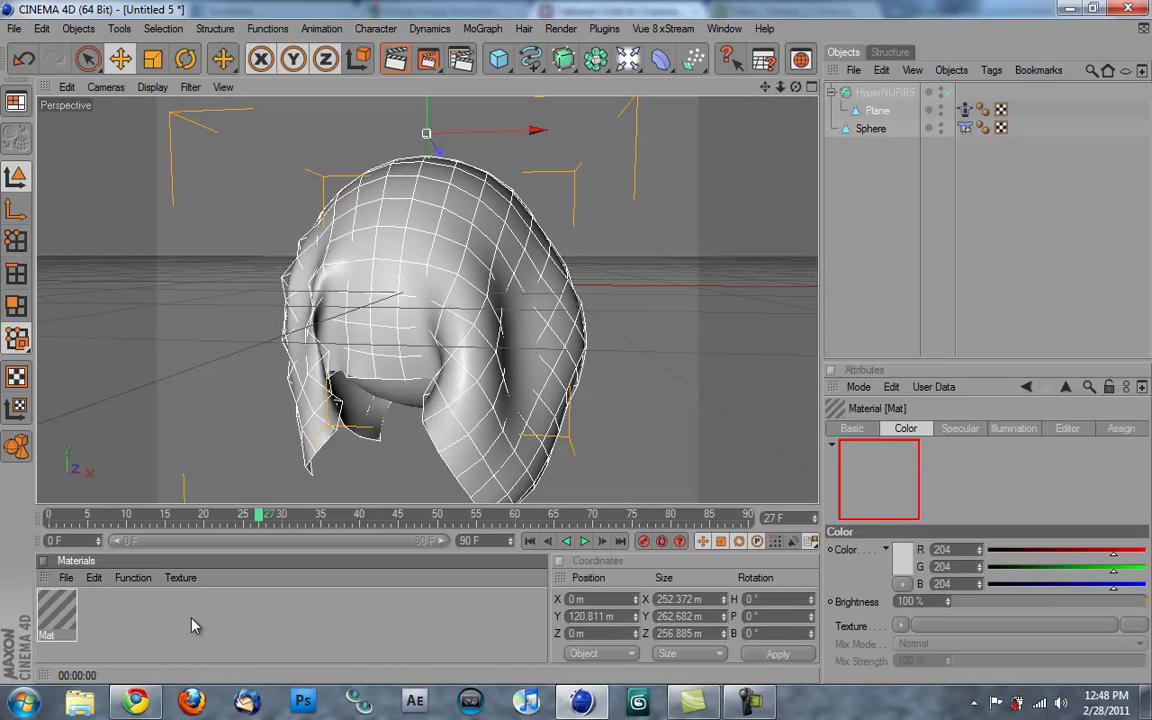
double_click(57, 608)
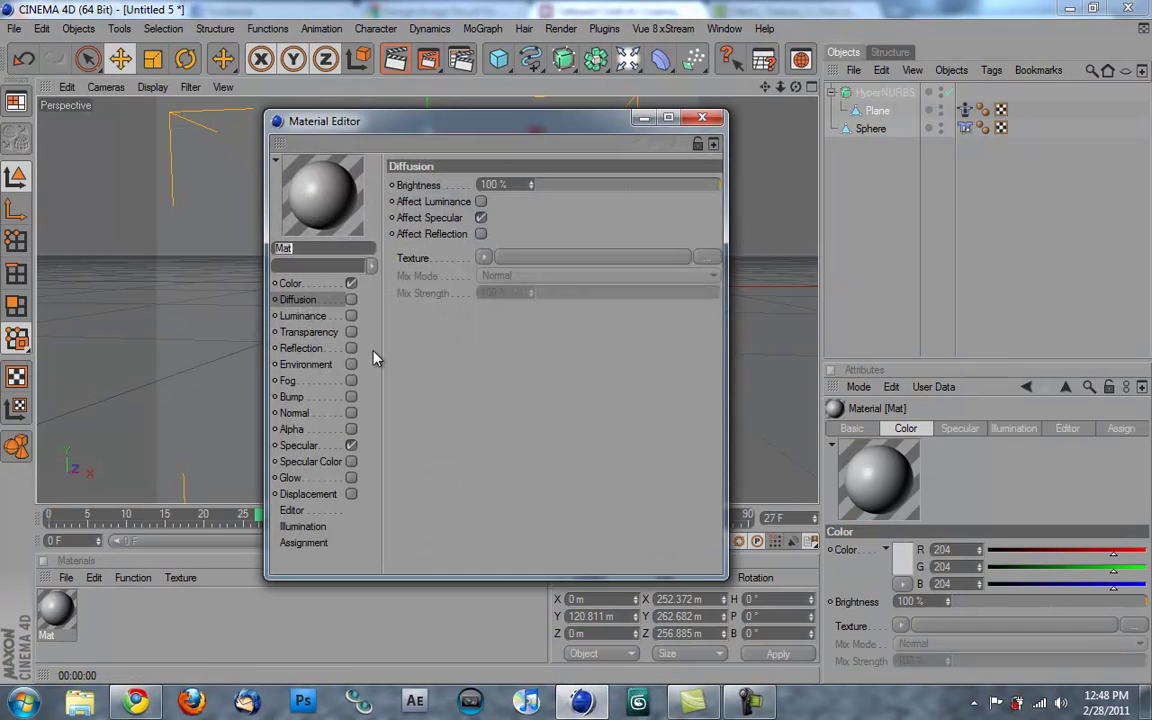
left_click(311, 285)
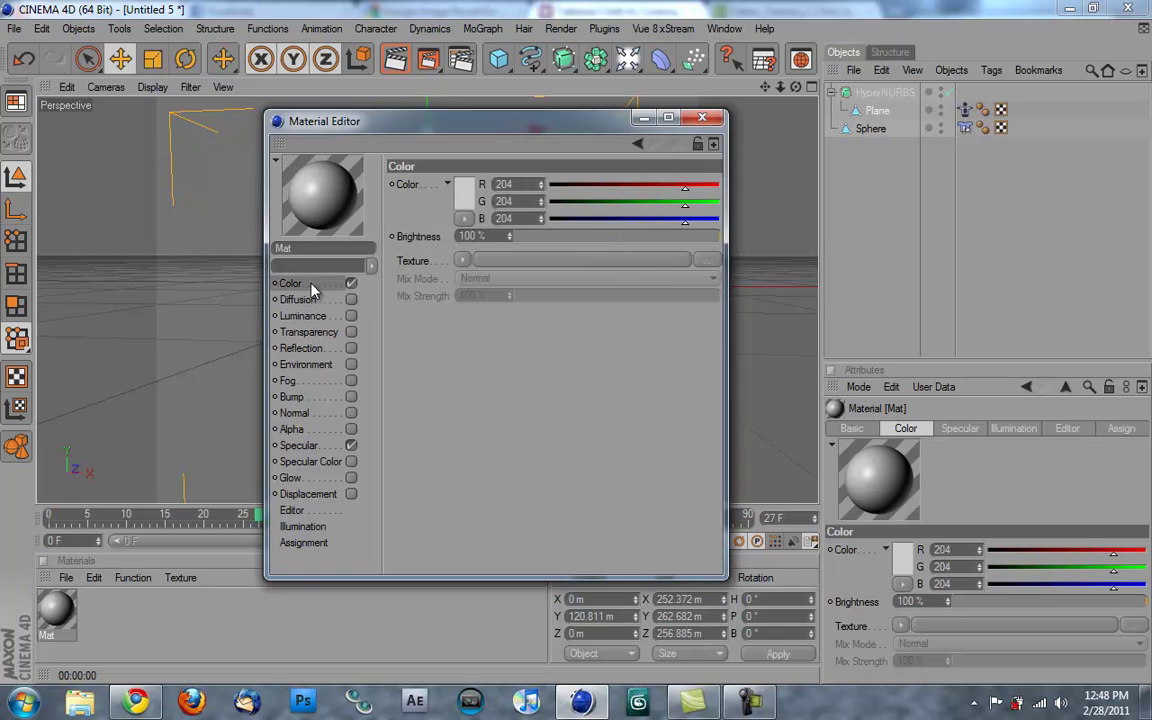
left_click(464, 192)
left_click(468, 175)
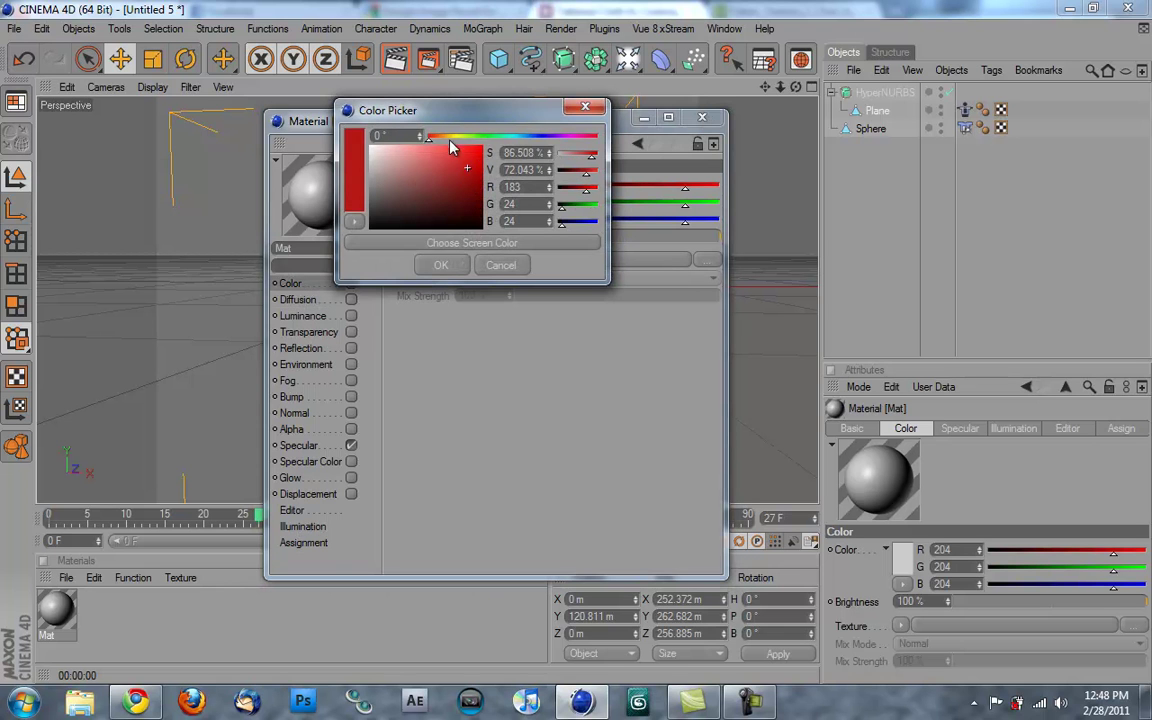
left_click(443, 137)
left_click(482, 198)
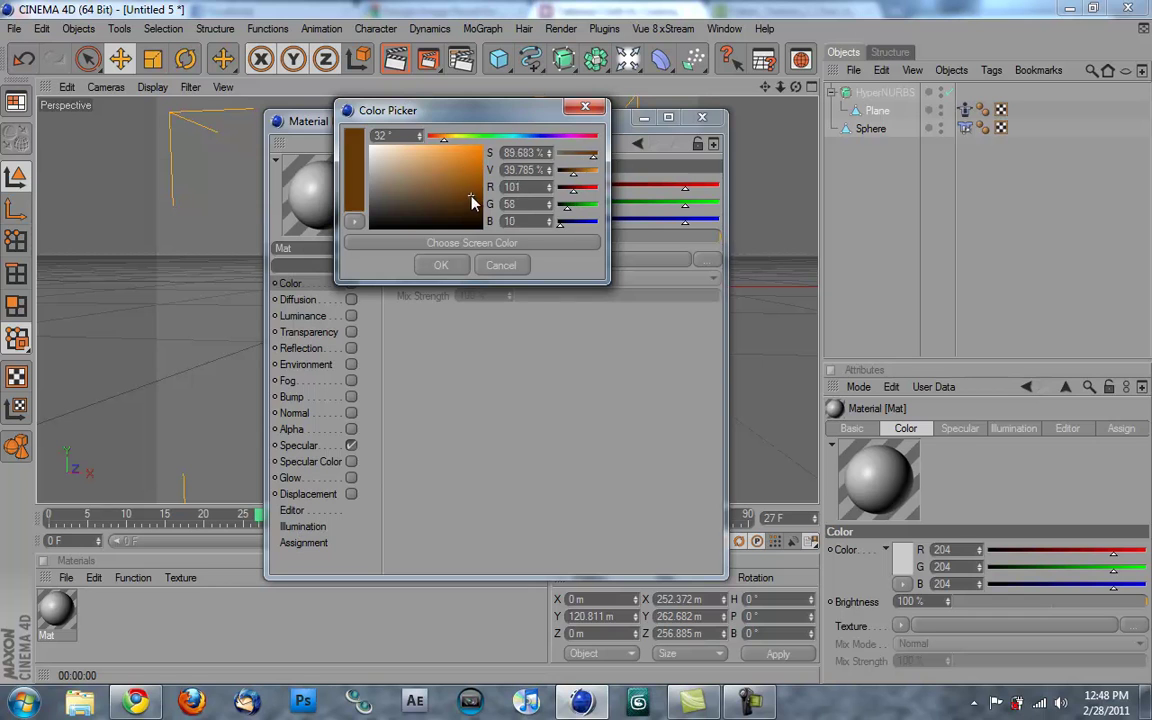
left_click(441, 265)
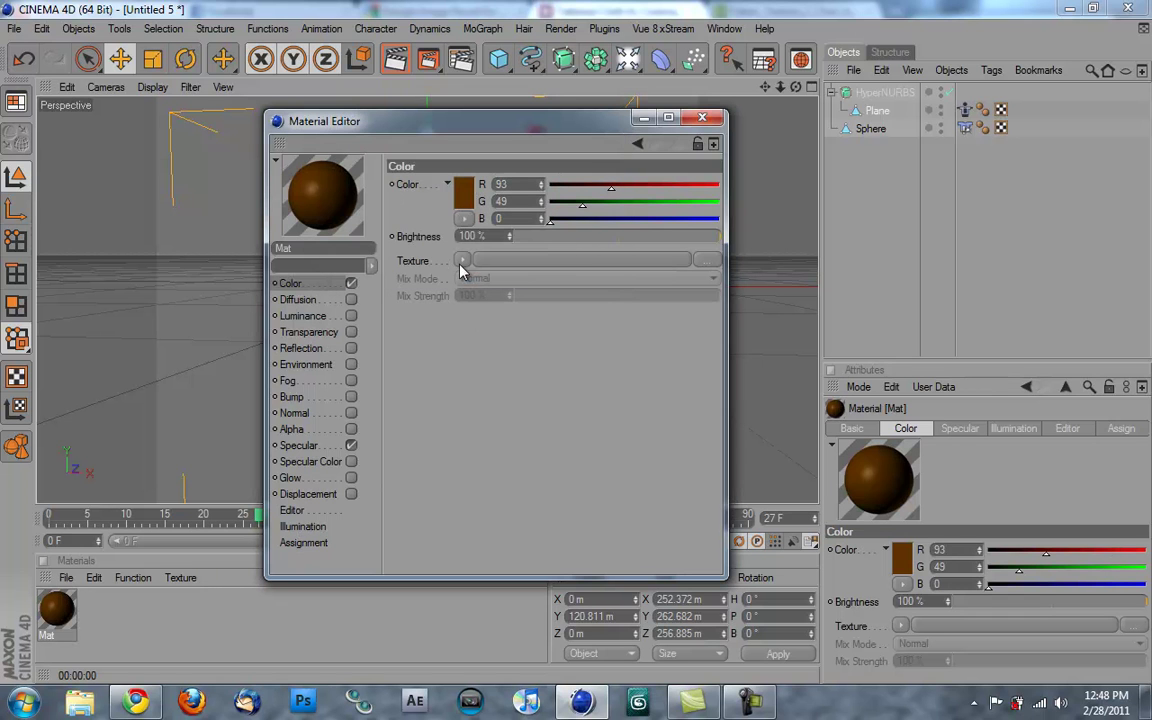
Enable Mat's Diffusion channel and bring up its texture choices
left_click(303, 300)
left_click(351, 300)
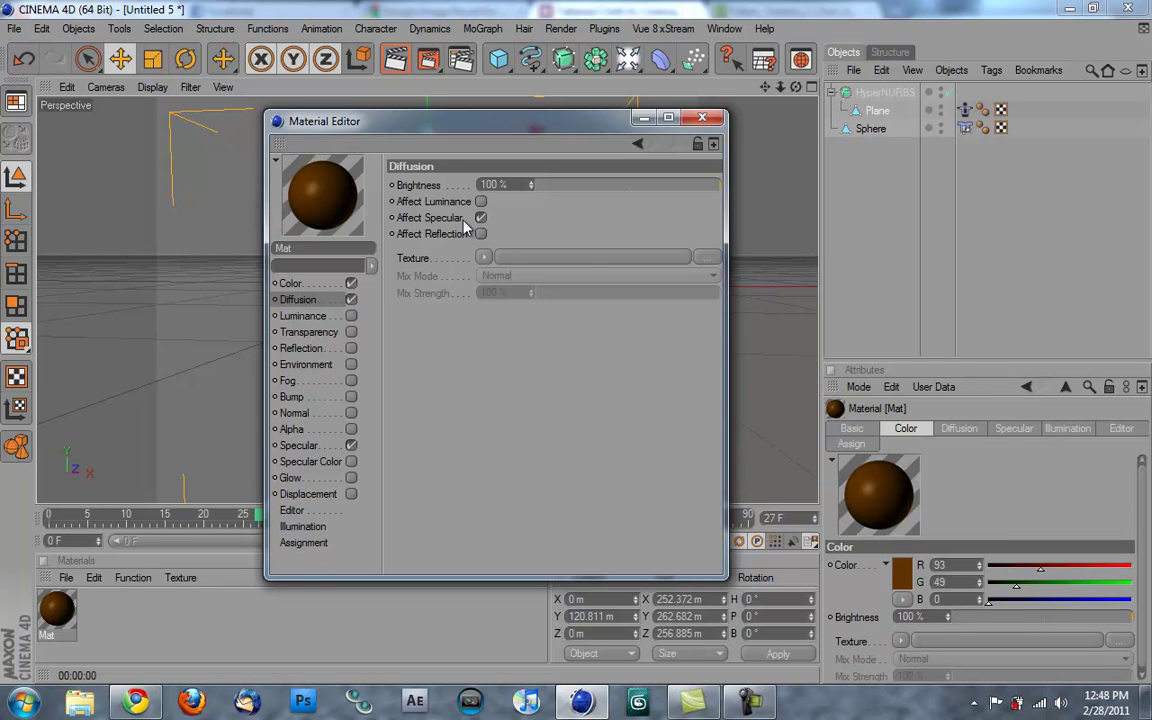
left_click(483, 258)
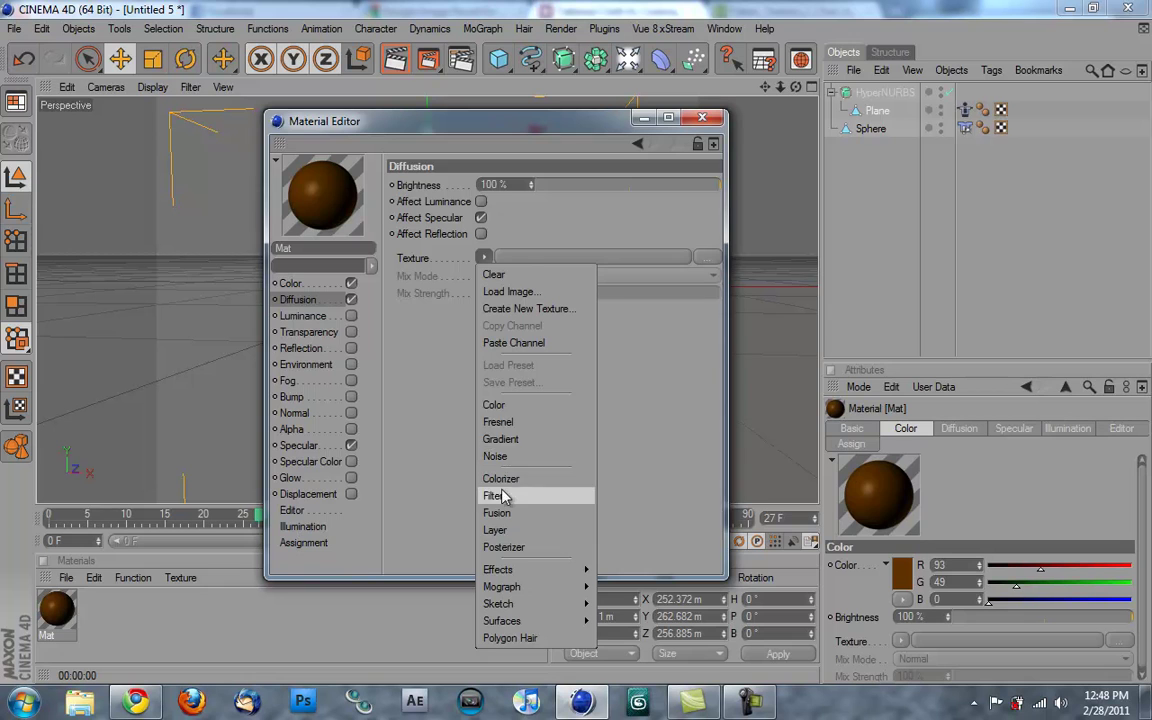
Load a Noise texture into Mat's Diffusion at about 36% mix strength
left_click(500, 456)
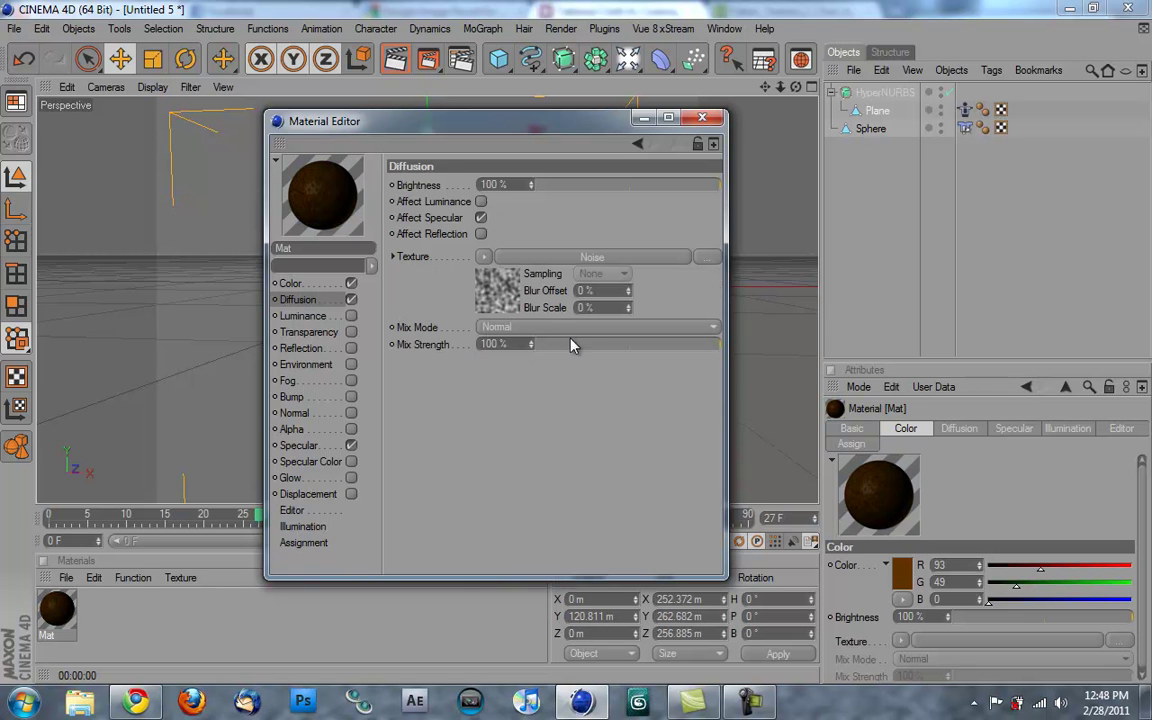
left_click_drag(571, 345, 595, 350)
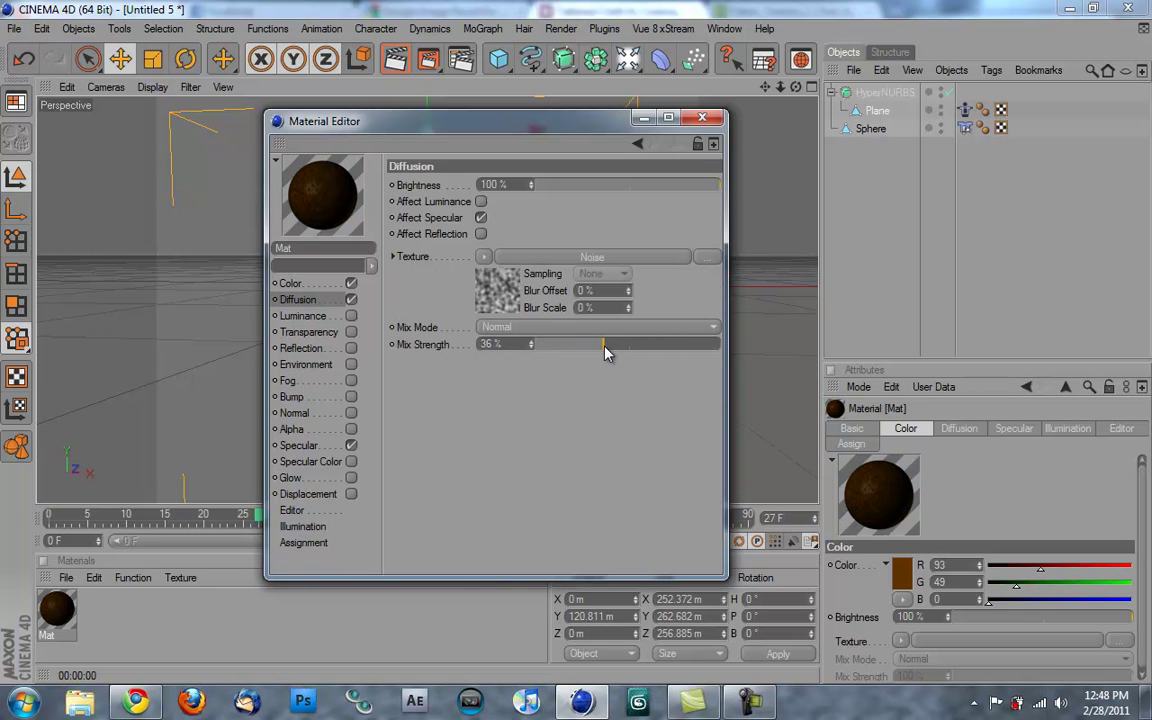
left_click(496, 274)
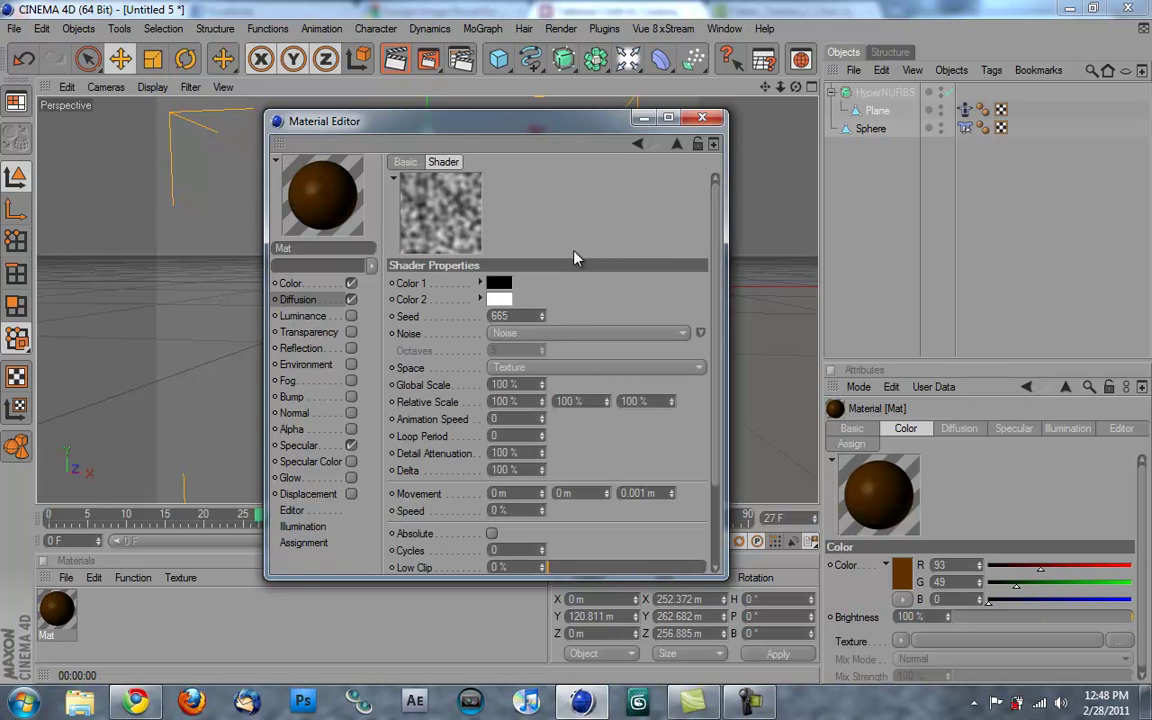
left_click(298, 299)
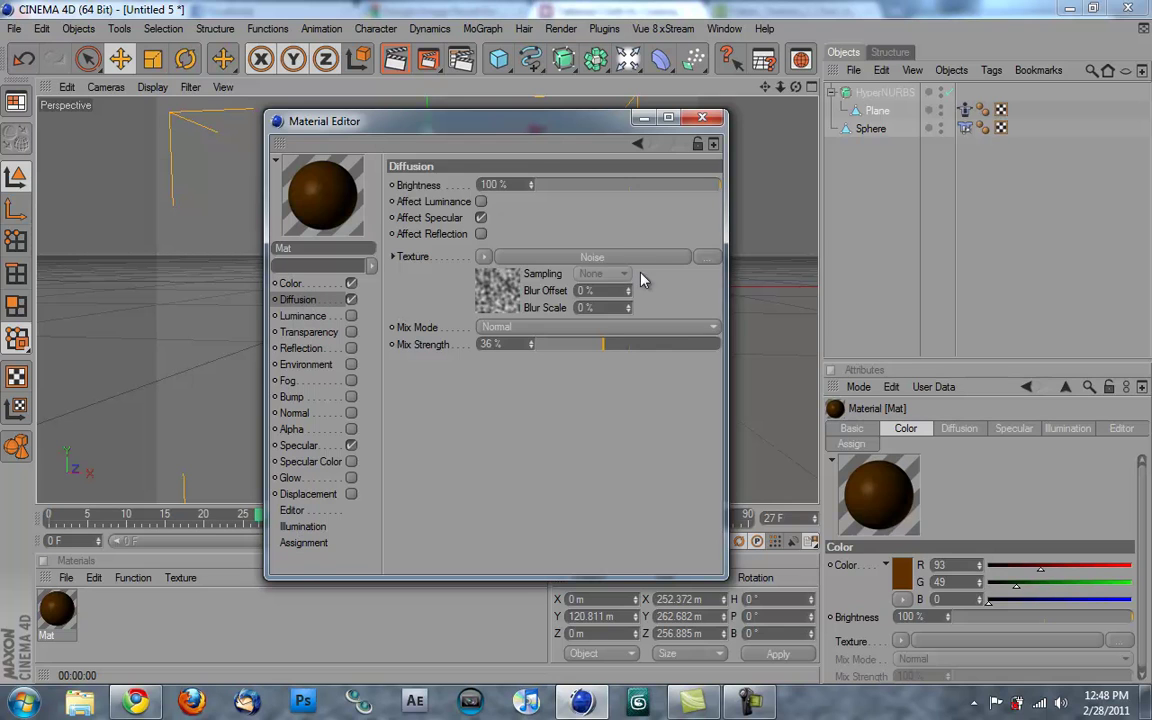
Set the Noise shader type to FBM with a Global Scale of 300%
left_click(617, 259)
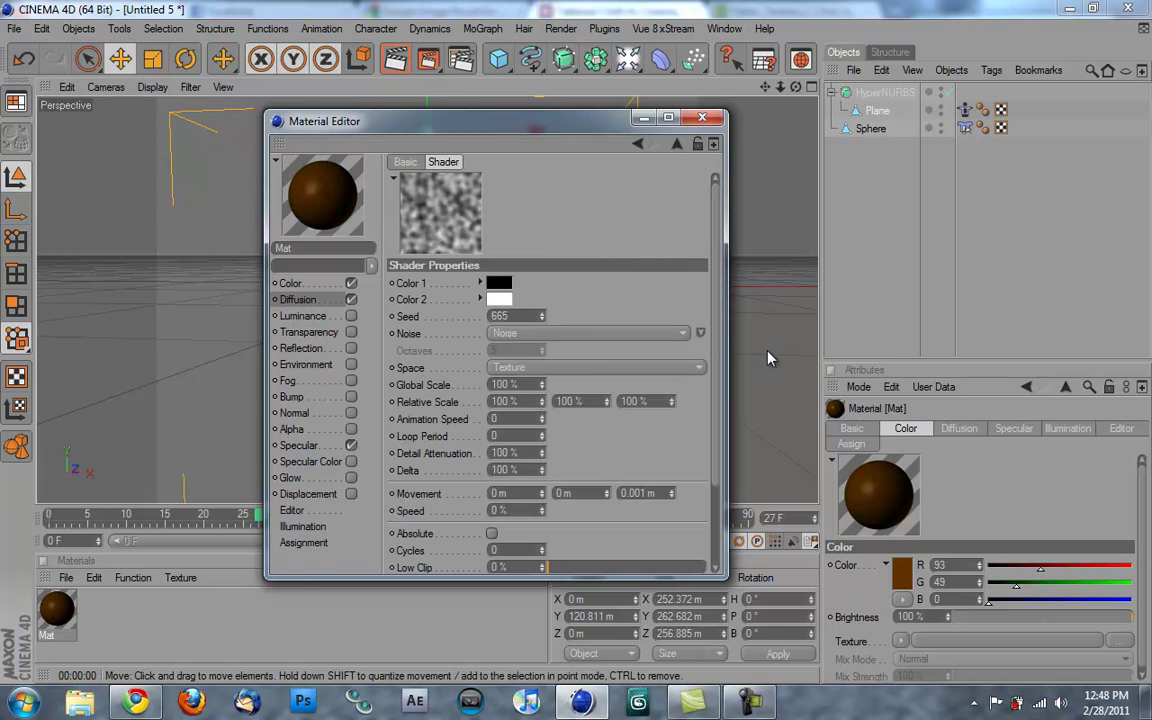
left_click(699, 336)
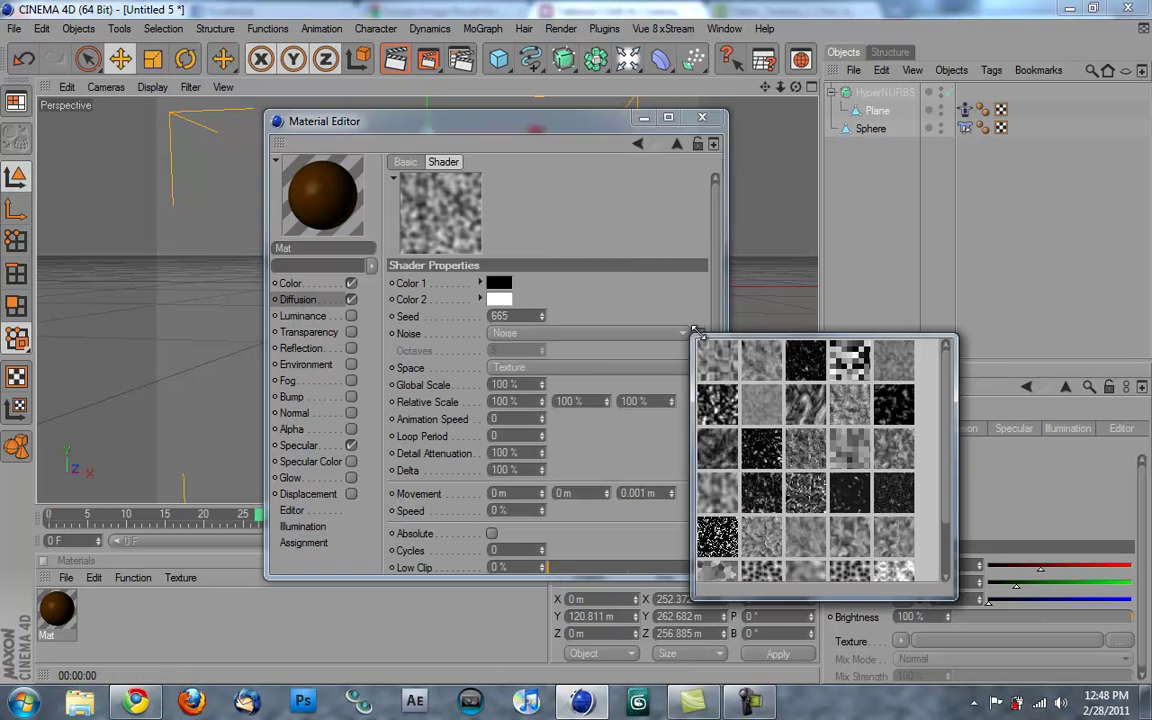
left_click(866, 416)
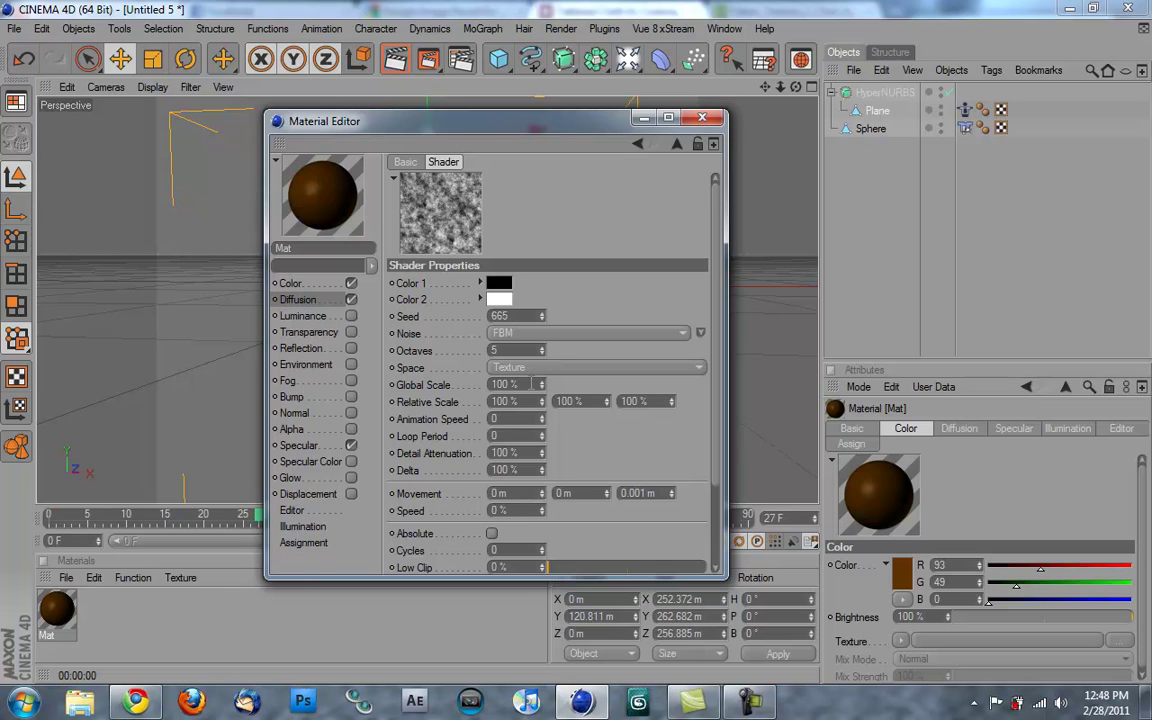
key("Tab")
type("300")
key("Return")
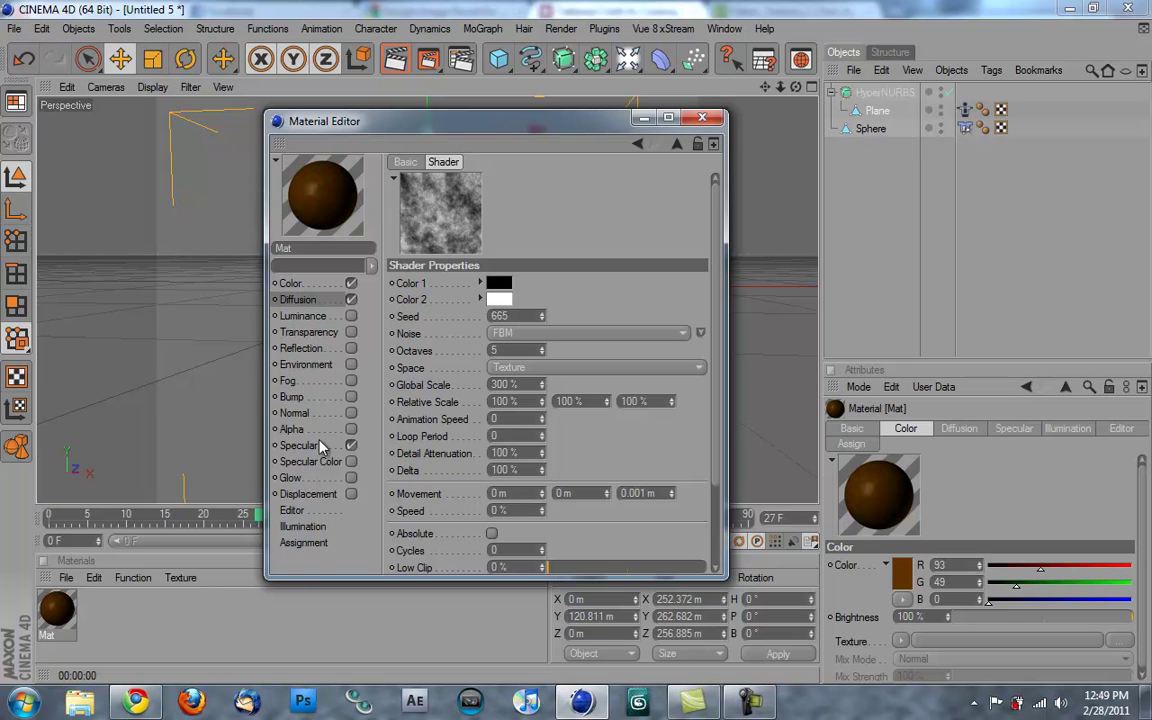
Enable Bump using the Fabric_Texture_2 image at 5% strength, without copying the file
left_click(292, 397)
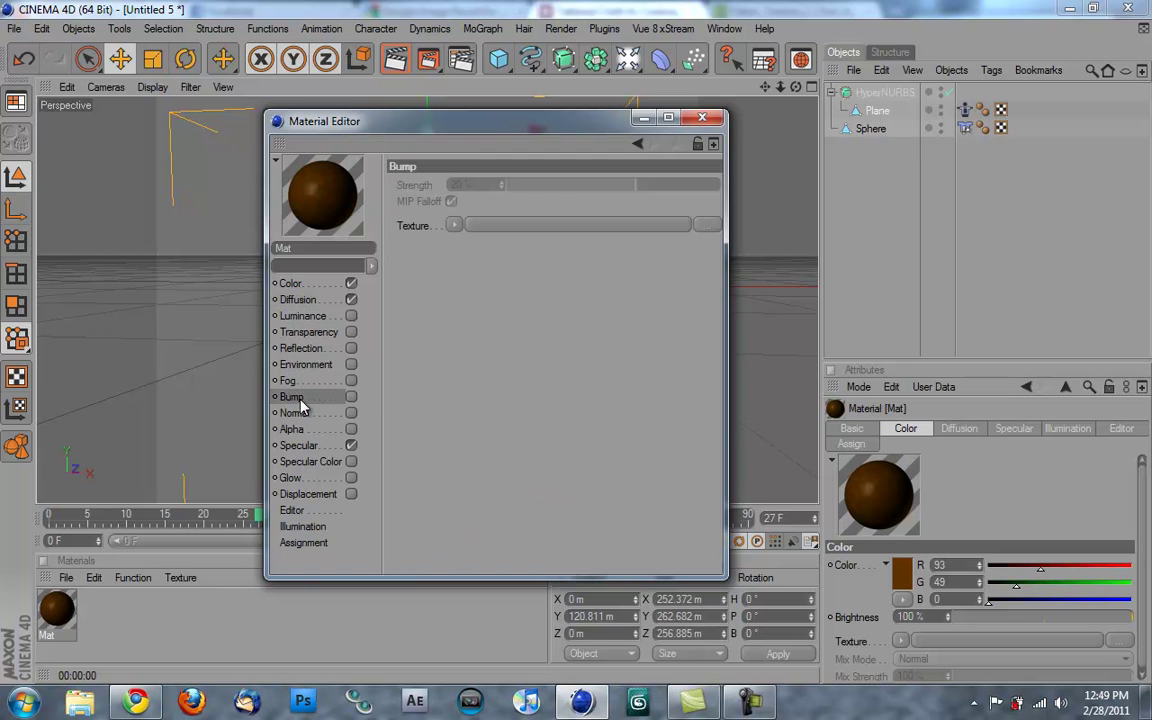
left_click(351, 398)
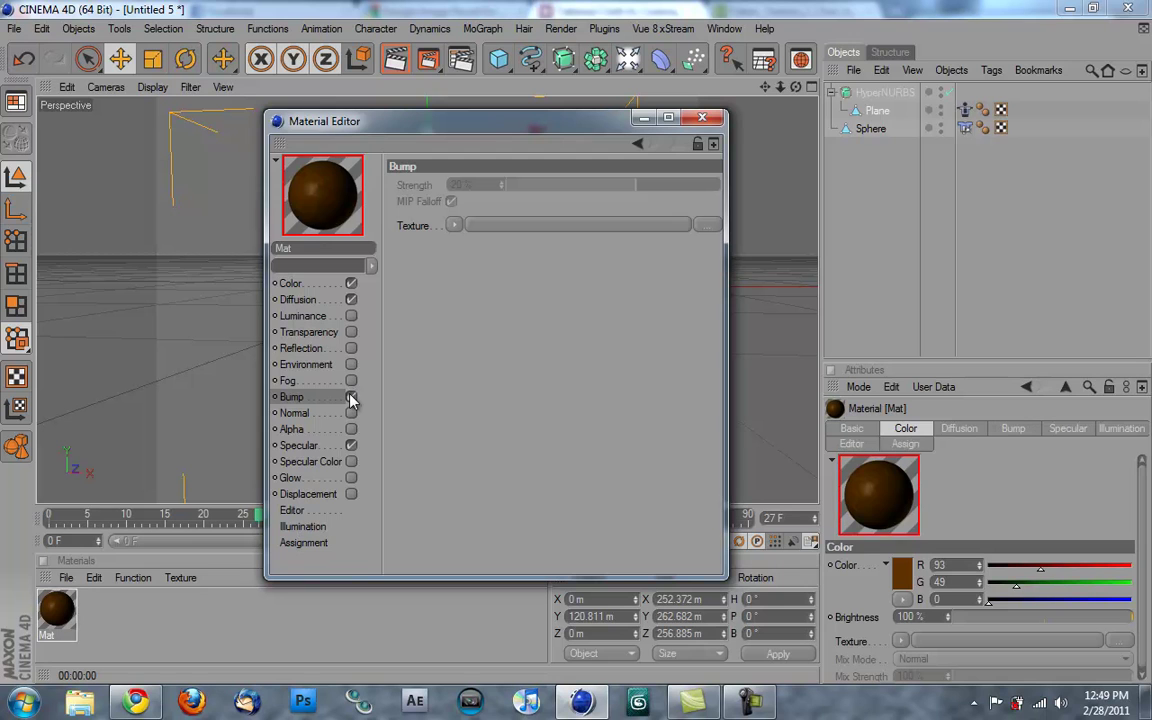
left_click(455, 226)
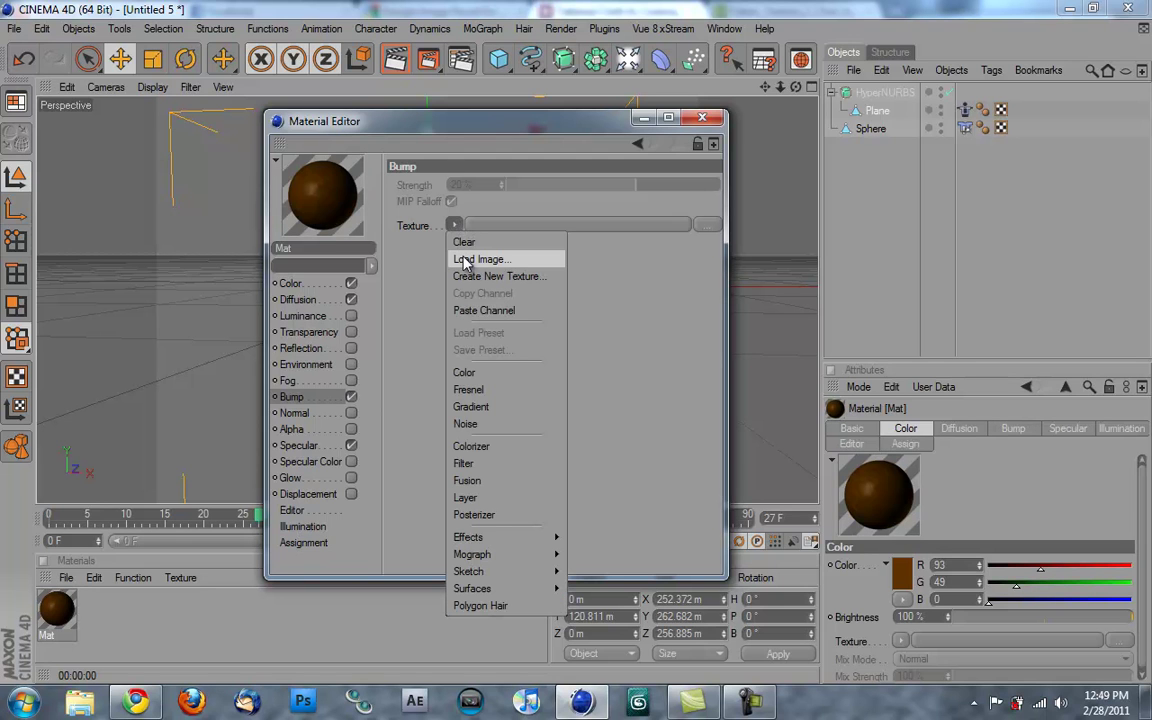
left_click(466, 261)
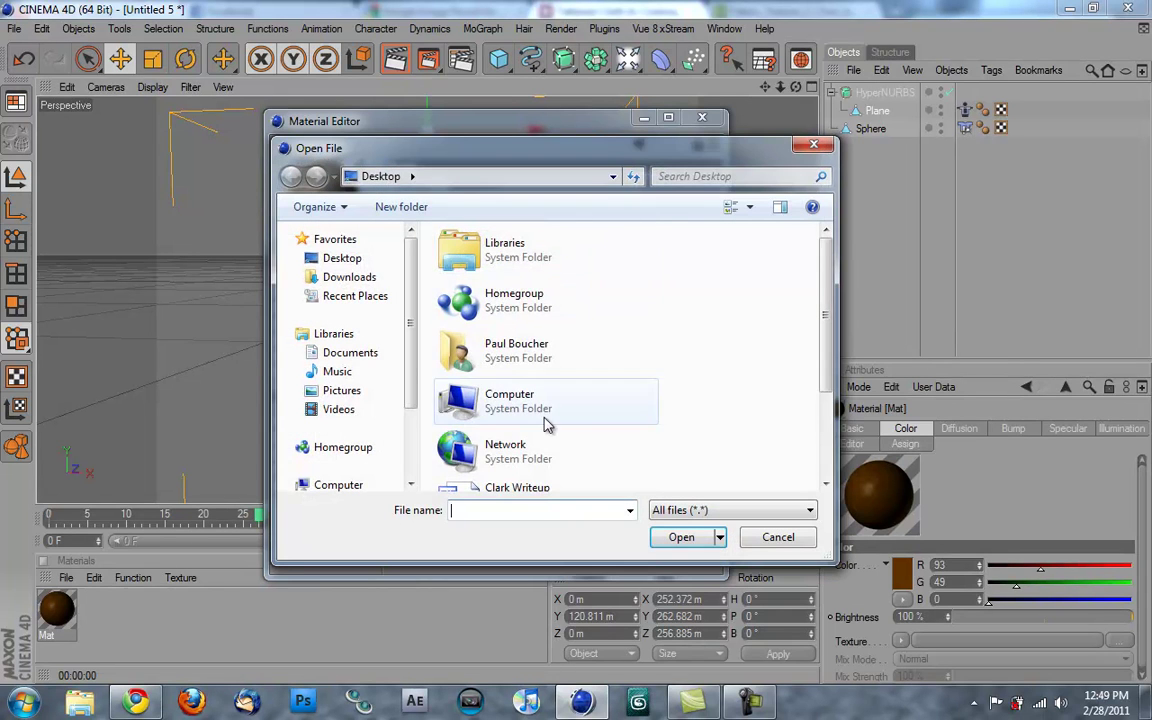
scroll(742, 300, "down", 3)
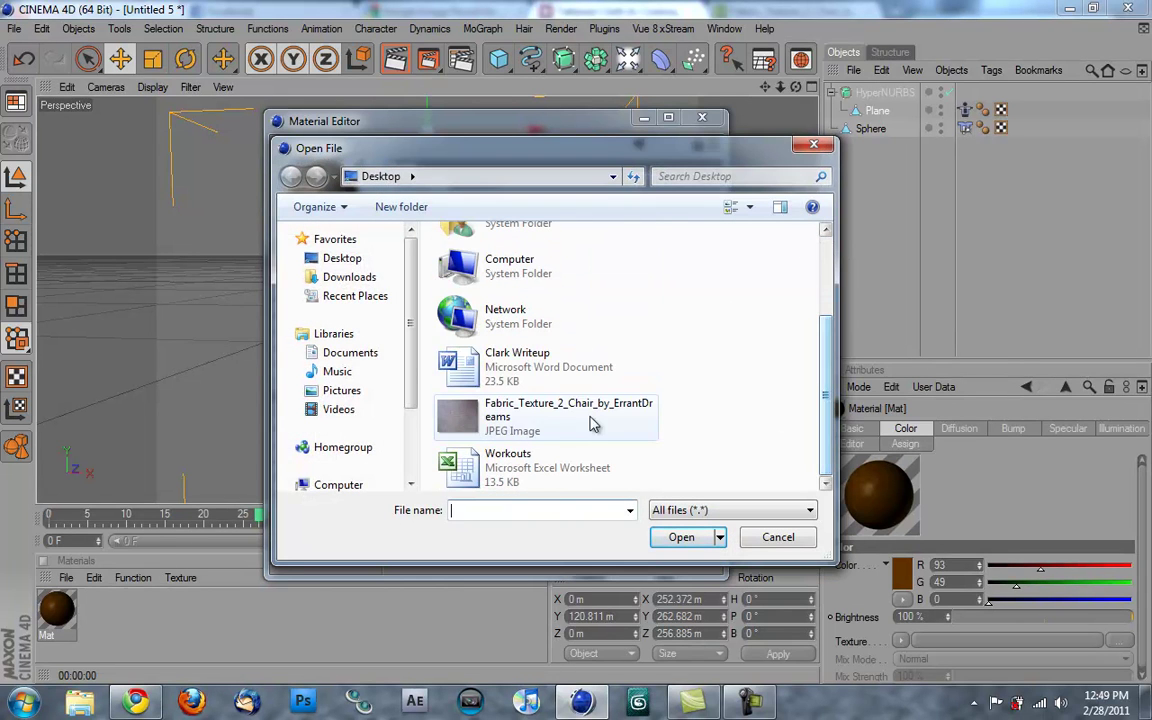
left_click(565, 425)
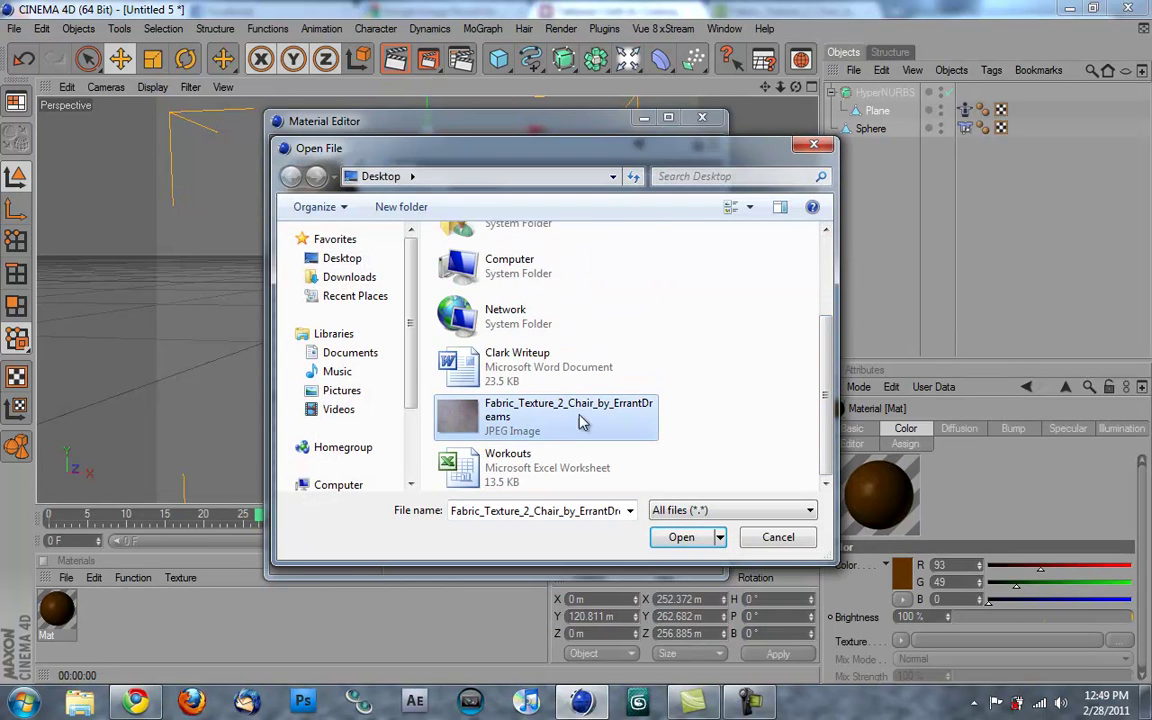
left_click(679, 536)
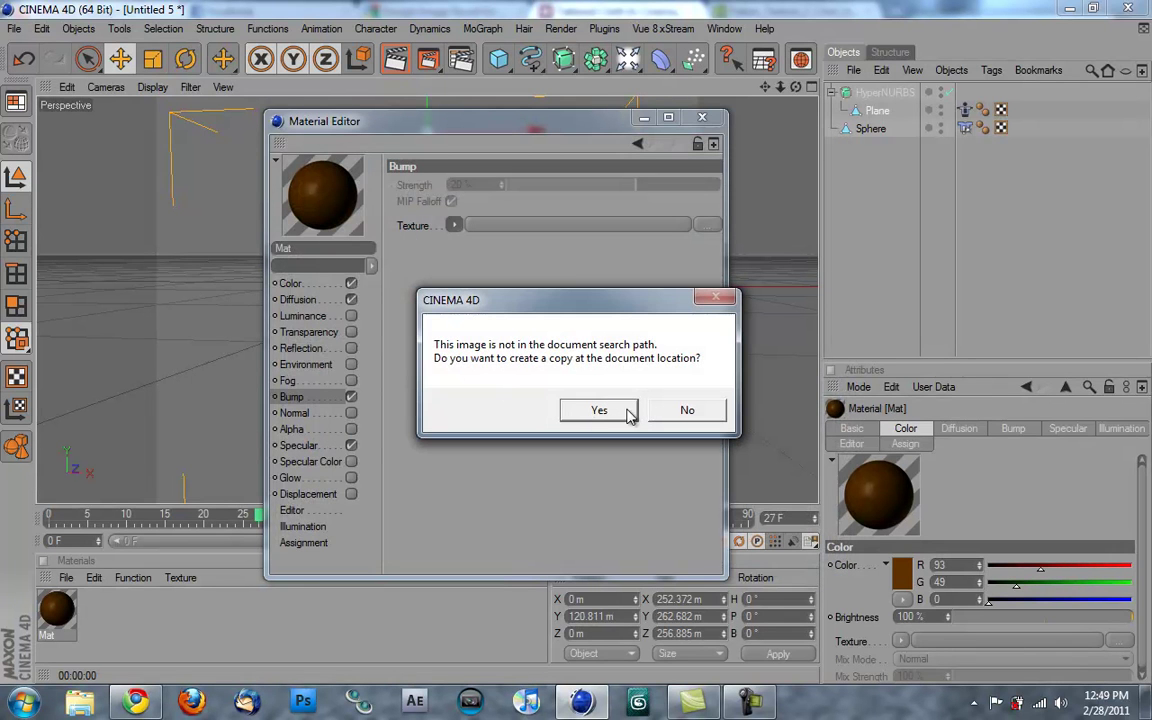
left_click(678, 412)
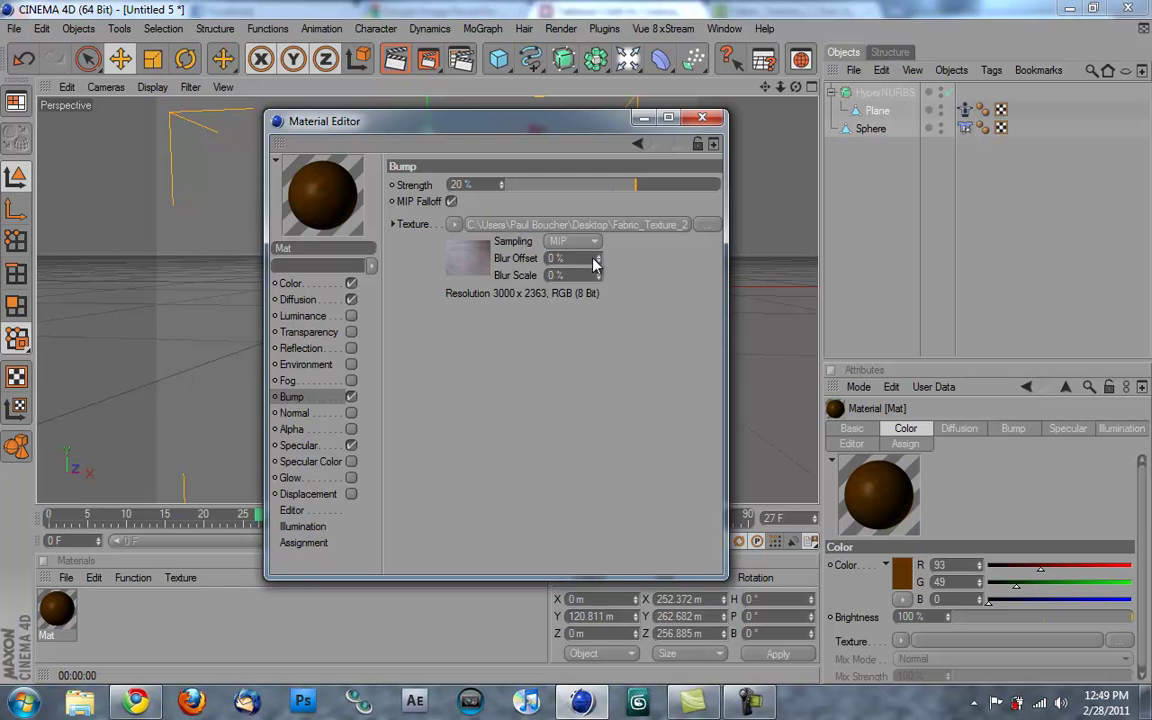
left_click_drag(605, 184, 621, 187)
Set the Specular highlight to 8% height and 90% width
left_click(300, 445)
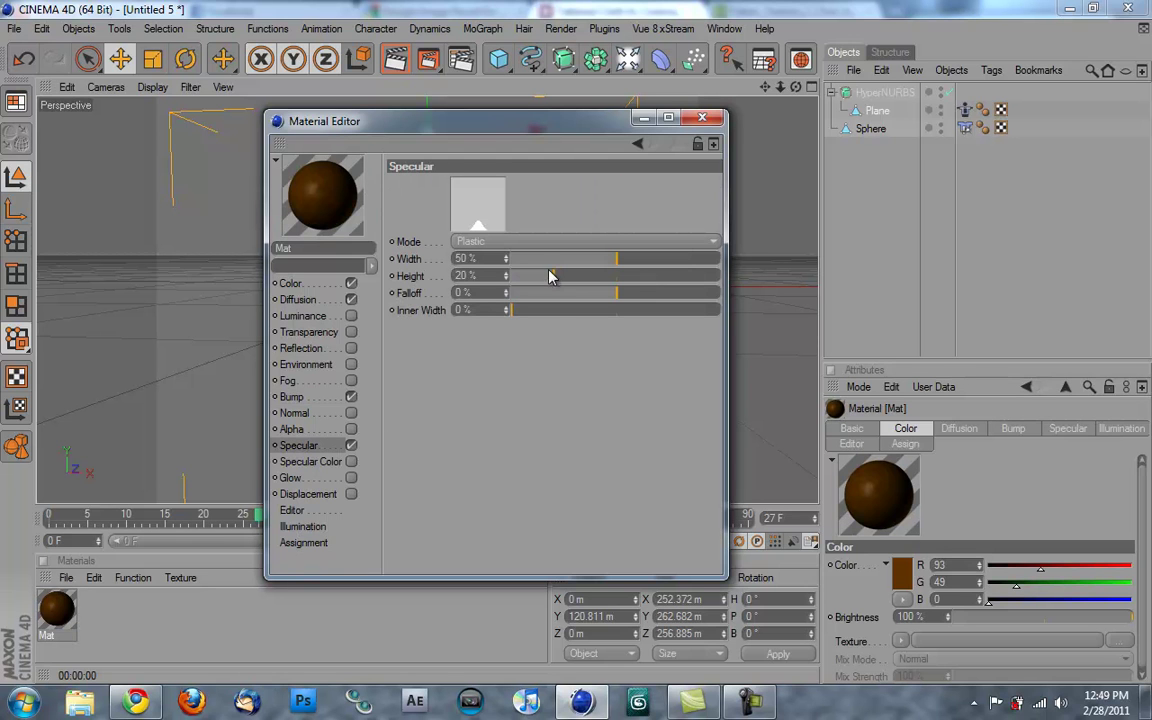
left_click_drag(563, 287, 530, 287)
left_click(641, 261)
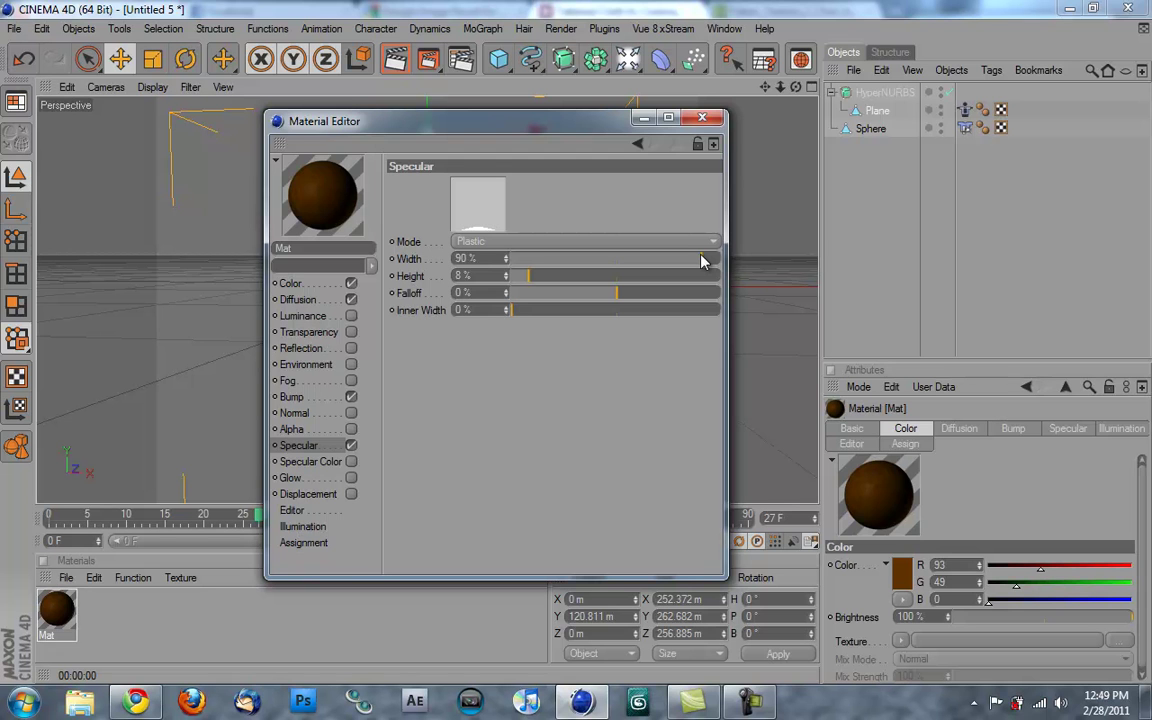
Apply the Mat material to the HyperNURBS cloth and test-render the view
left_click(702, 119)
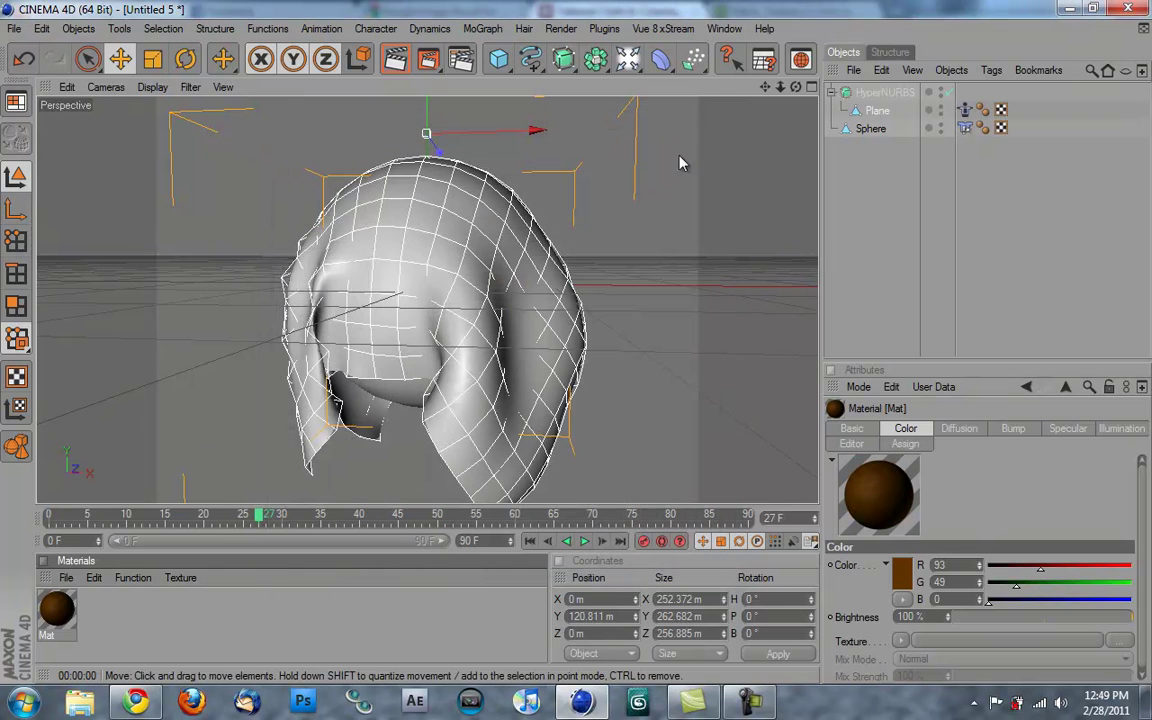
left_click_drag(415, 410, 882, 93)
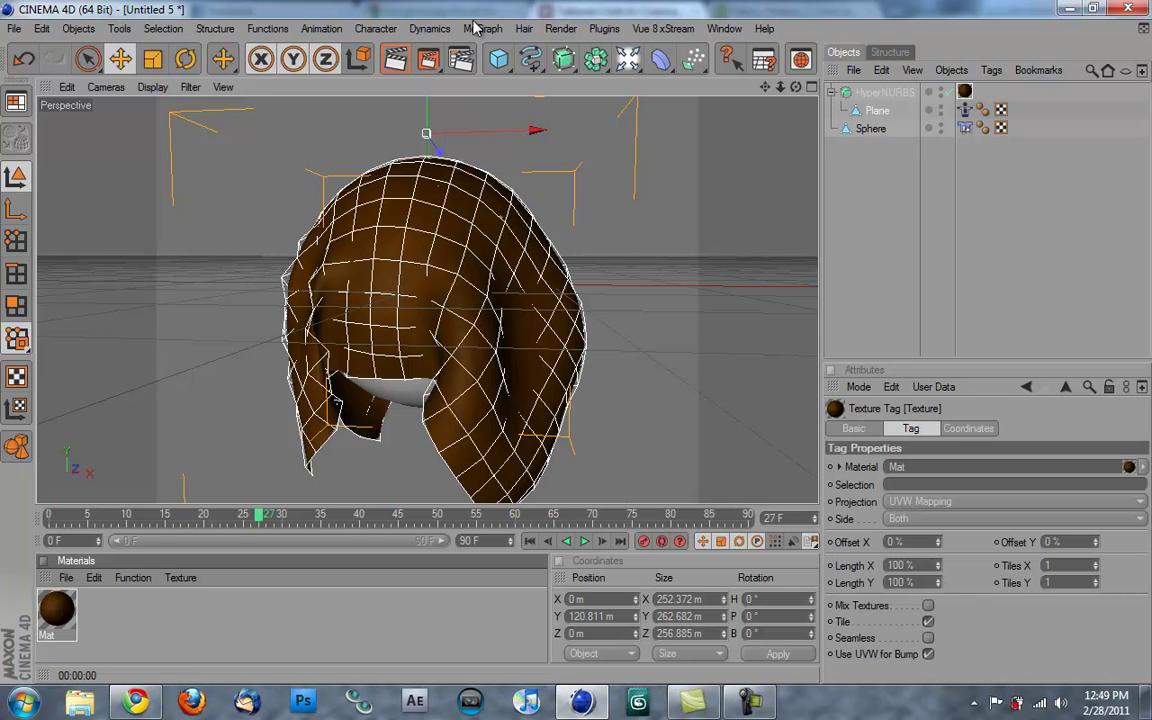
left_click(397, 60)
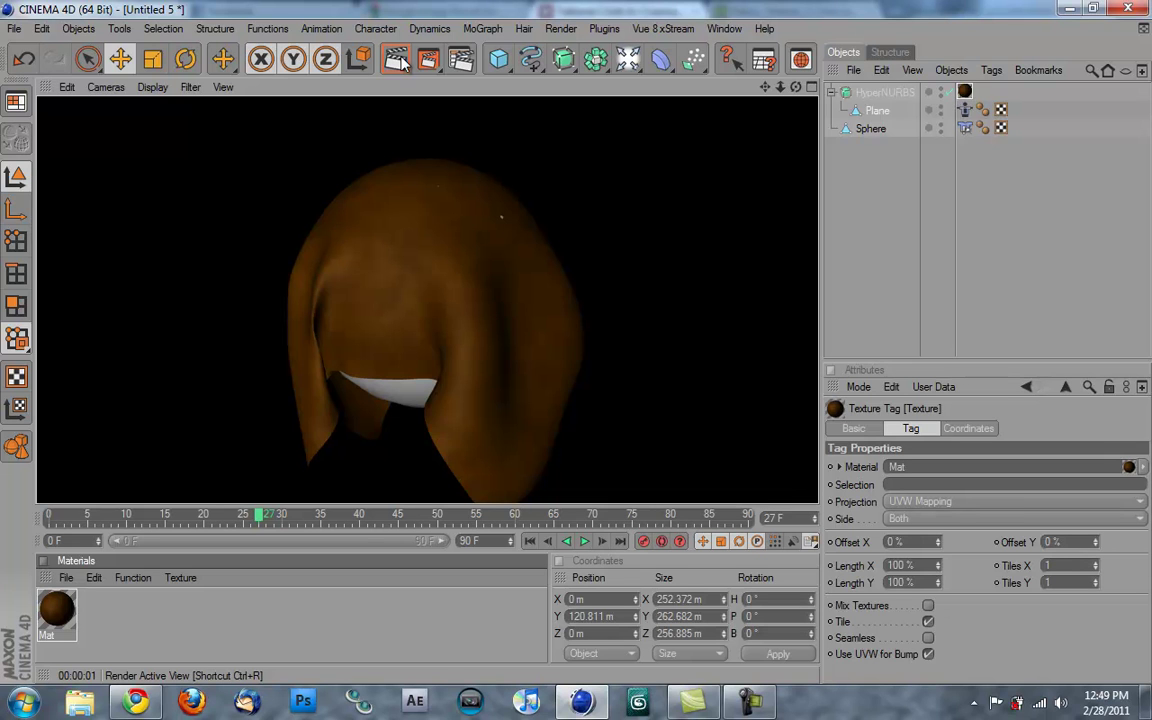
Raise the Mat material's bump strength to 13%
left_click(238, 622)
left_click(62, 615)
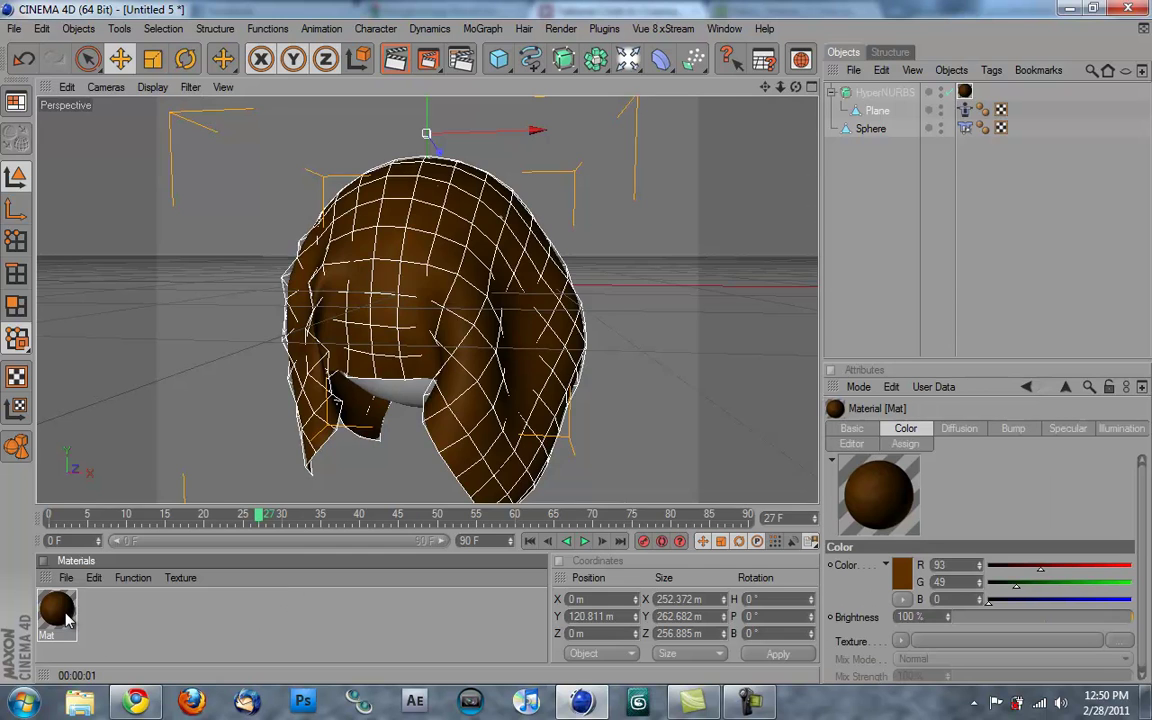
double_click(62, 615)
left_click(291, 397)
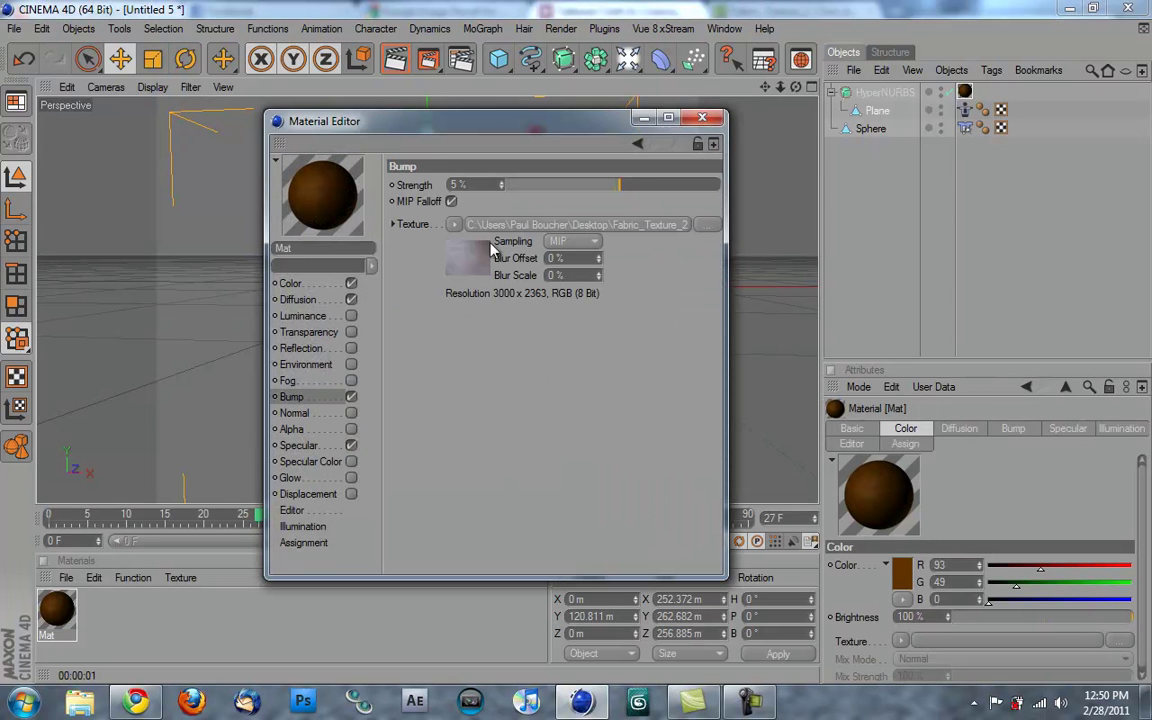
left_click(627, 185)
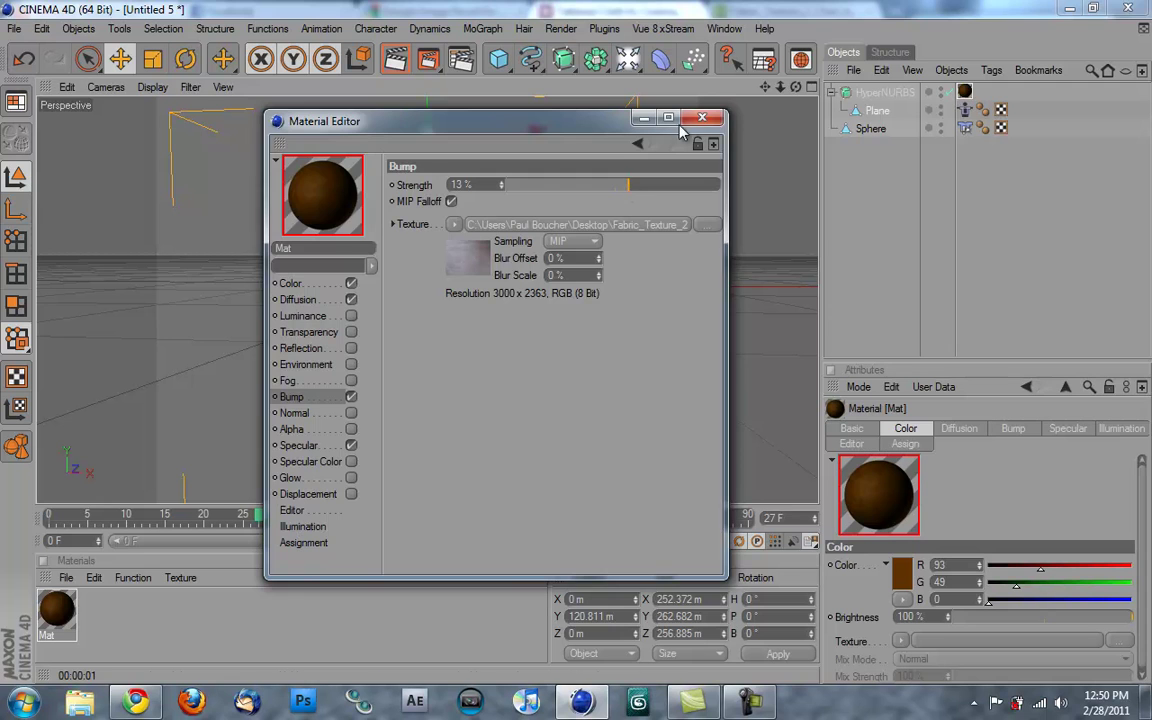
left_click(716, 118)
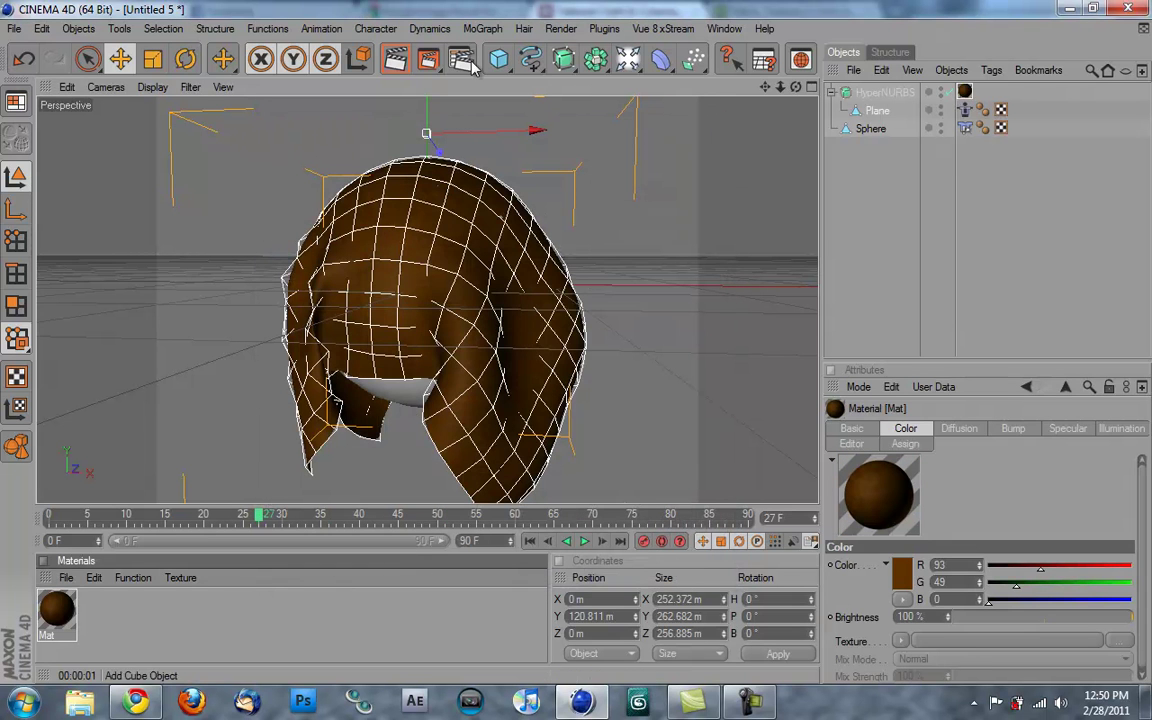
Render the view, move the simulation to about frame 25, and render again
left_click(397, 62)
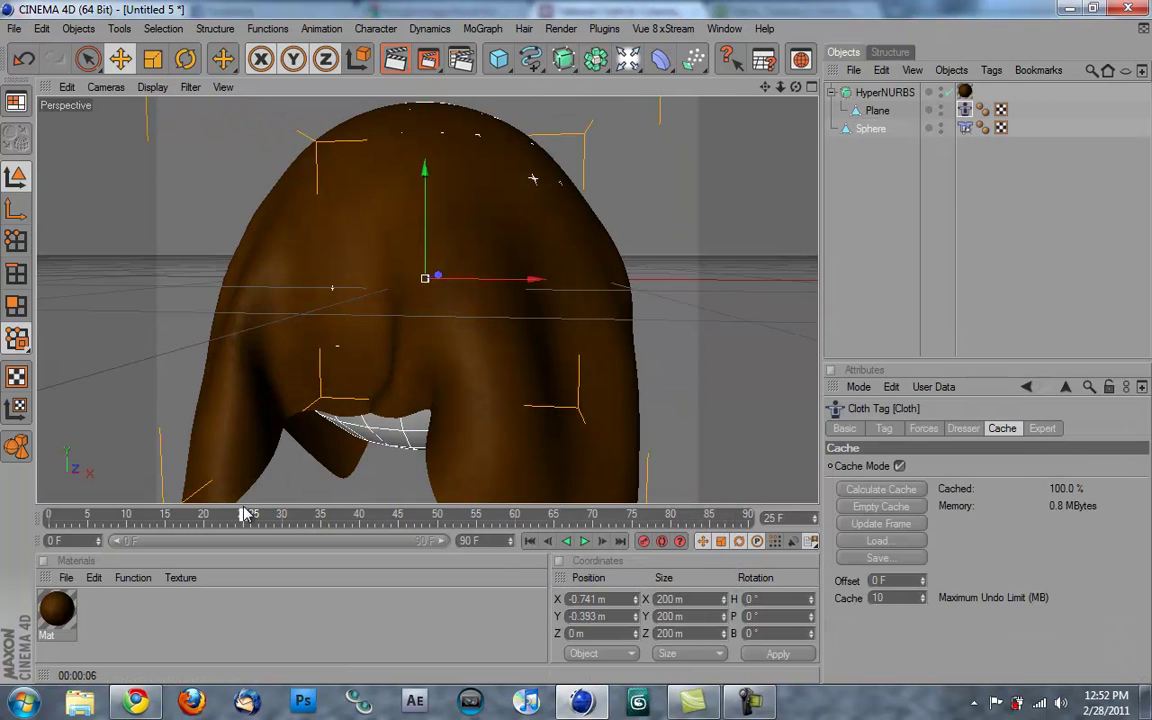
mouse_move(244, 514)
left_mouse_down()
mouse_move(219, 514)
mouse_move(241, 514)
left_mouse_up()
left_click(397, 64)
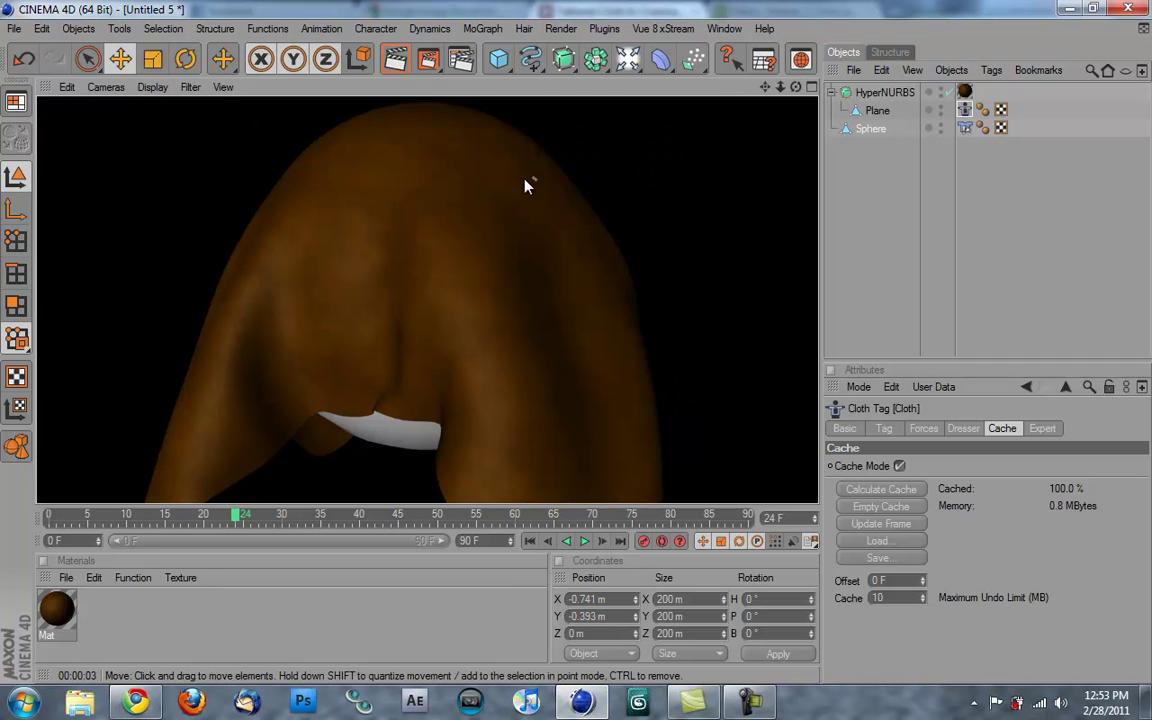
Lower the sphere along Y to −1.475 m and render to check the drape
left_click(442, 260)
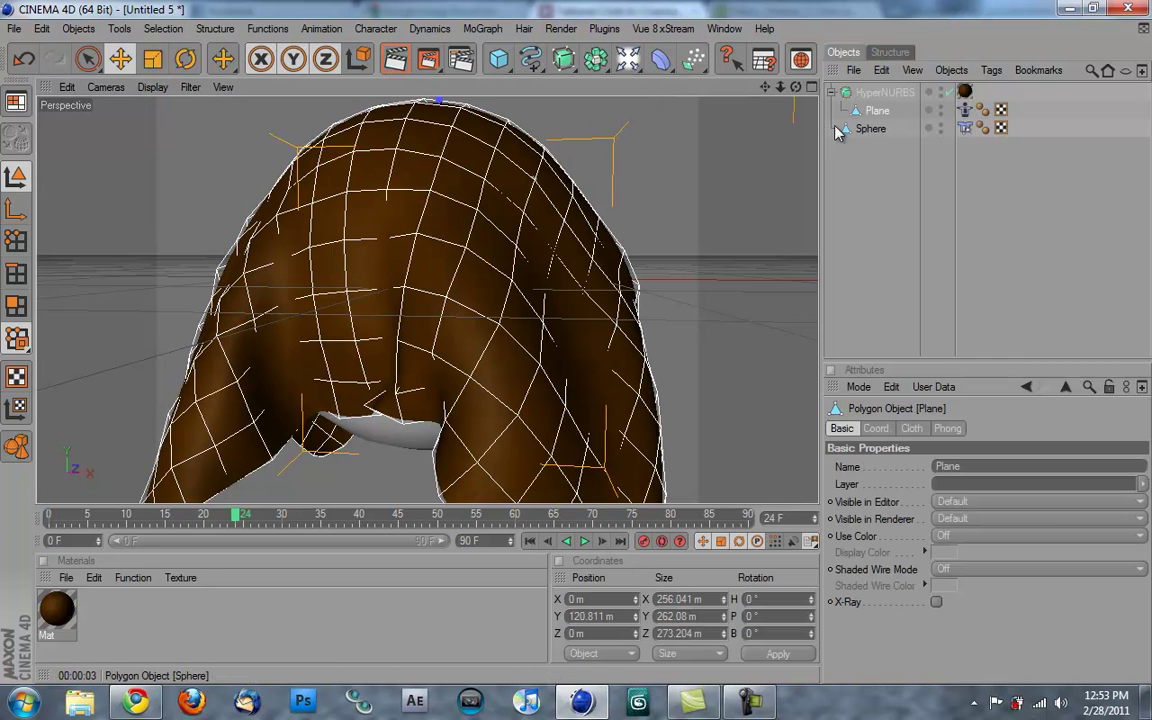
left_click(866, 129)
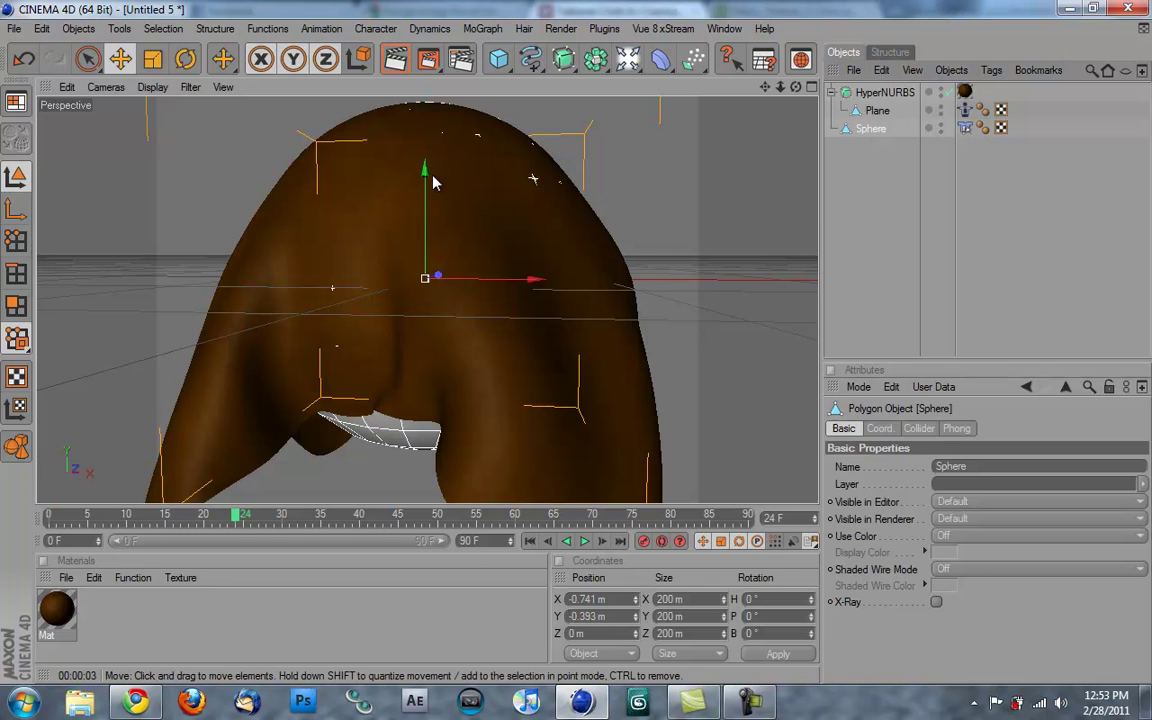
left_click_drag(424, 175, 578, 347)
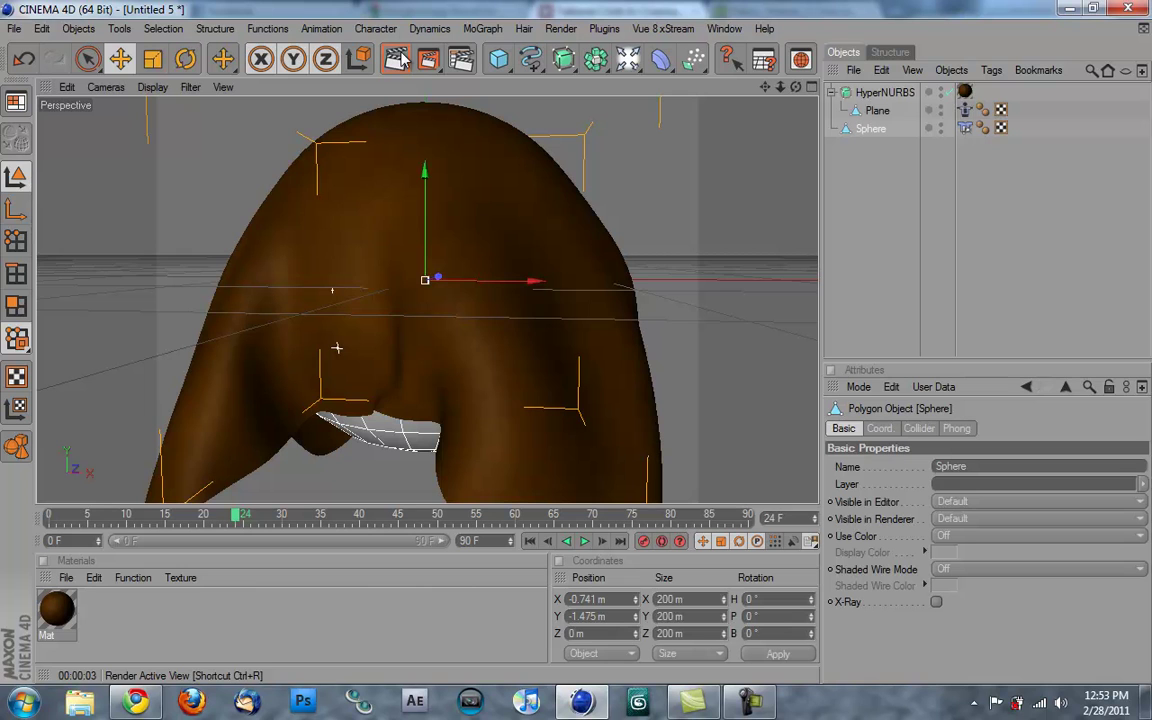
left_click(397, 61)
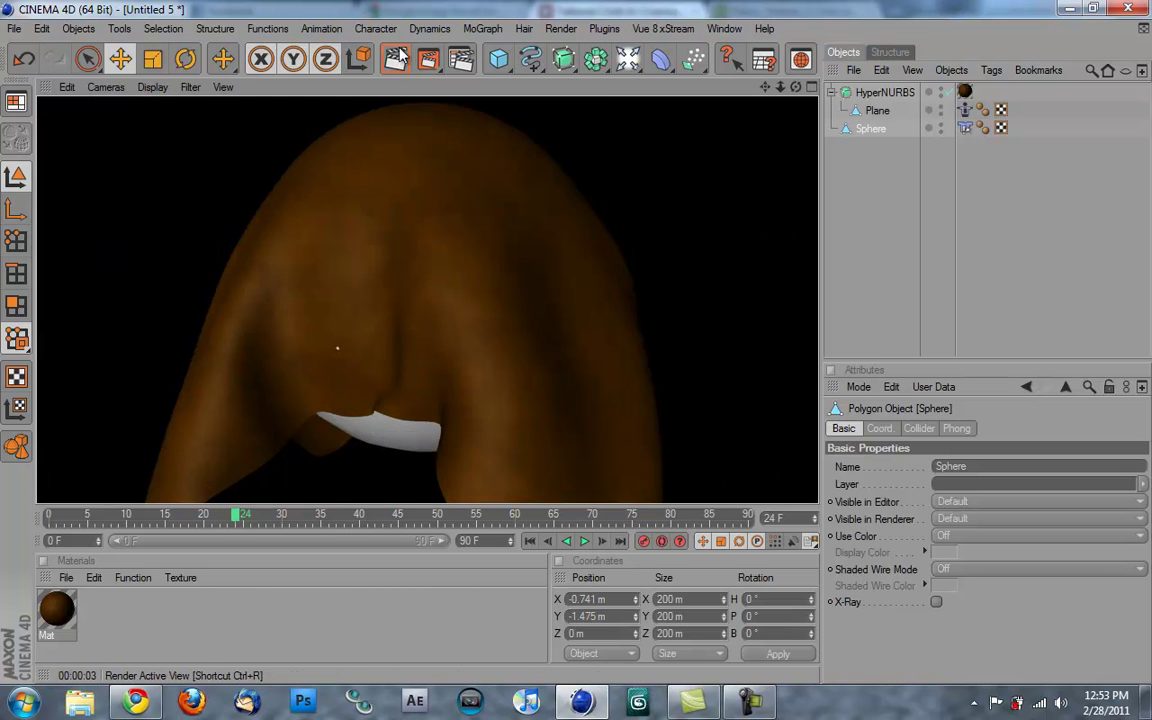
Orbit around the draped sphere and render it from the new angle
left_click(478, 272)
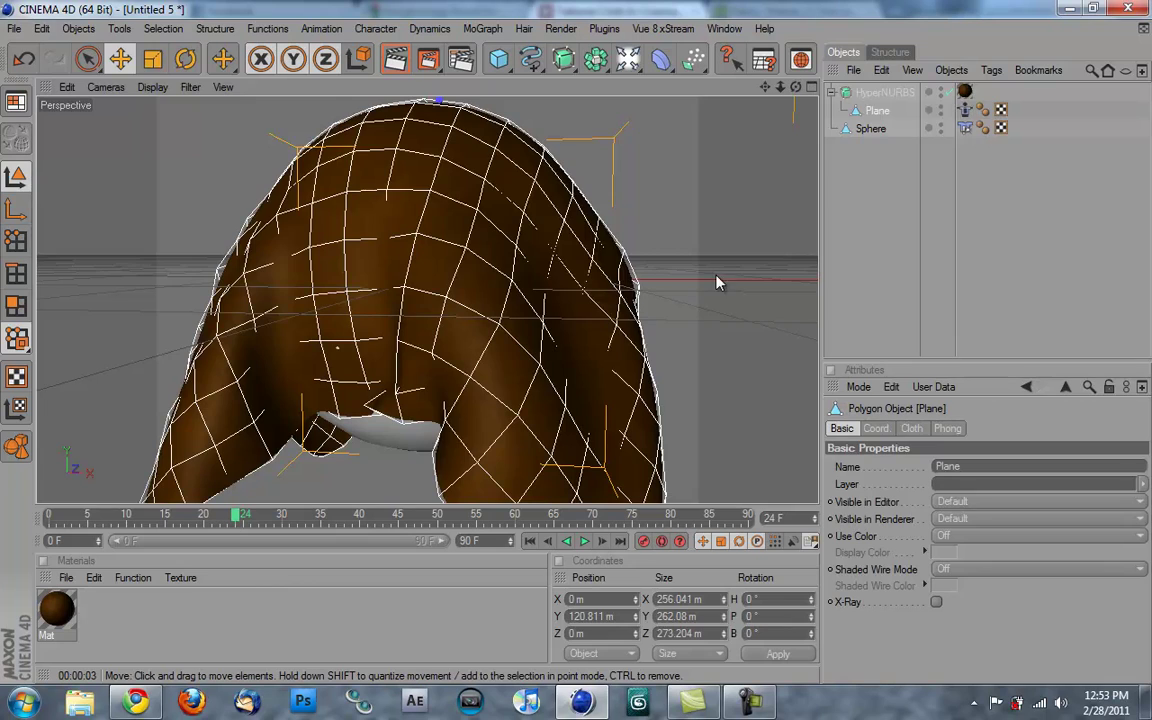
mouse_move(720, 283)
left_mouse_down("alt")
mouse_move(578, 350)
mouse_move(713, 283)
left_mouse_up("alt")
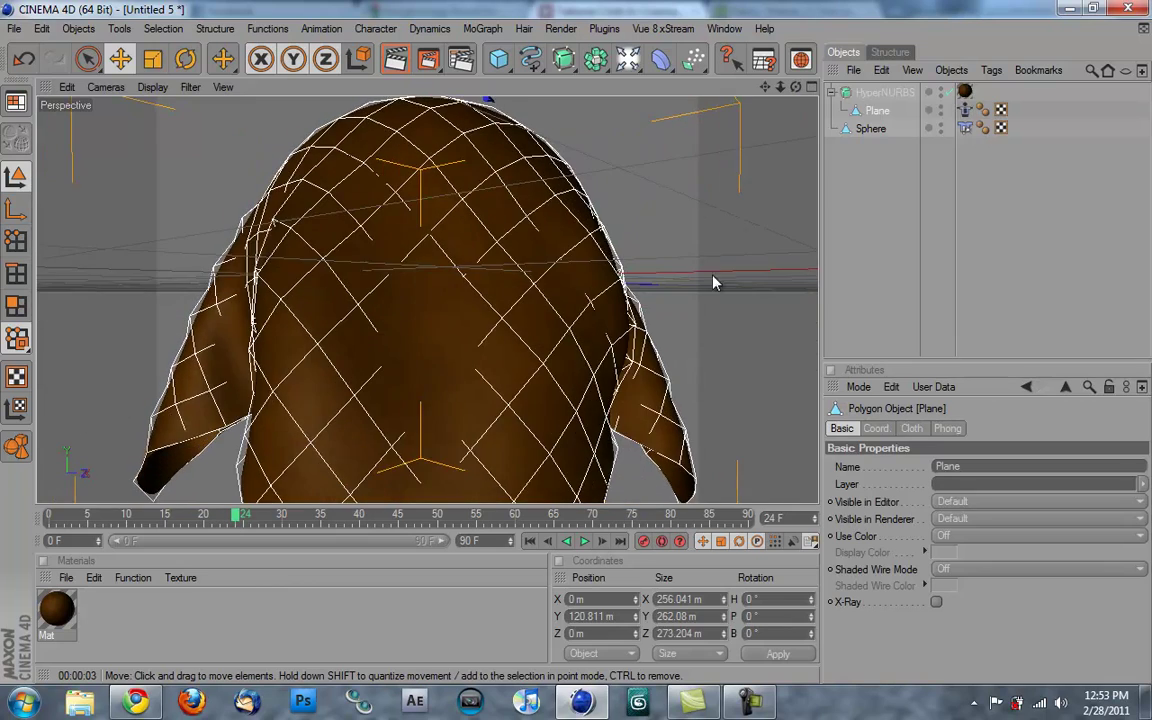
left_click(396, 61)
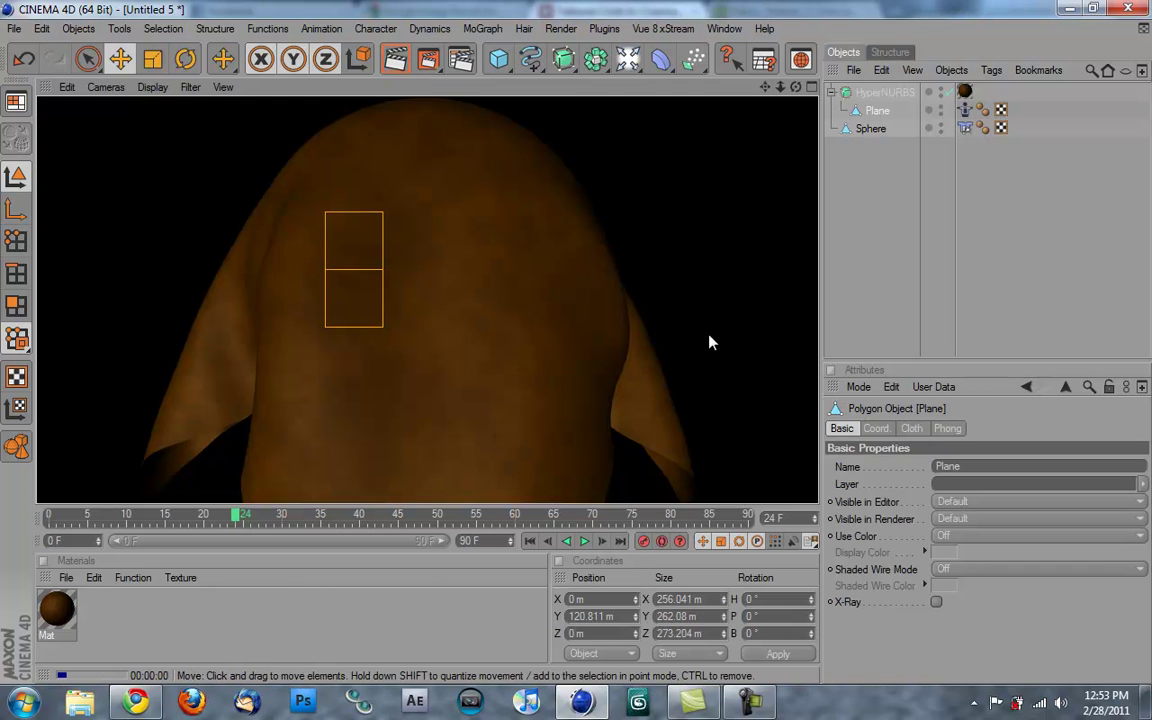
left_click(728, 352)
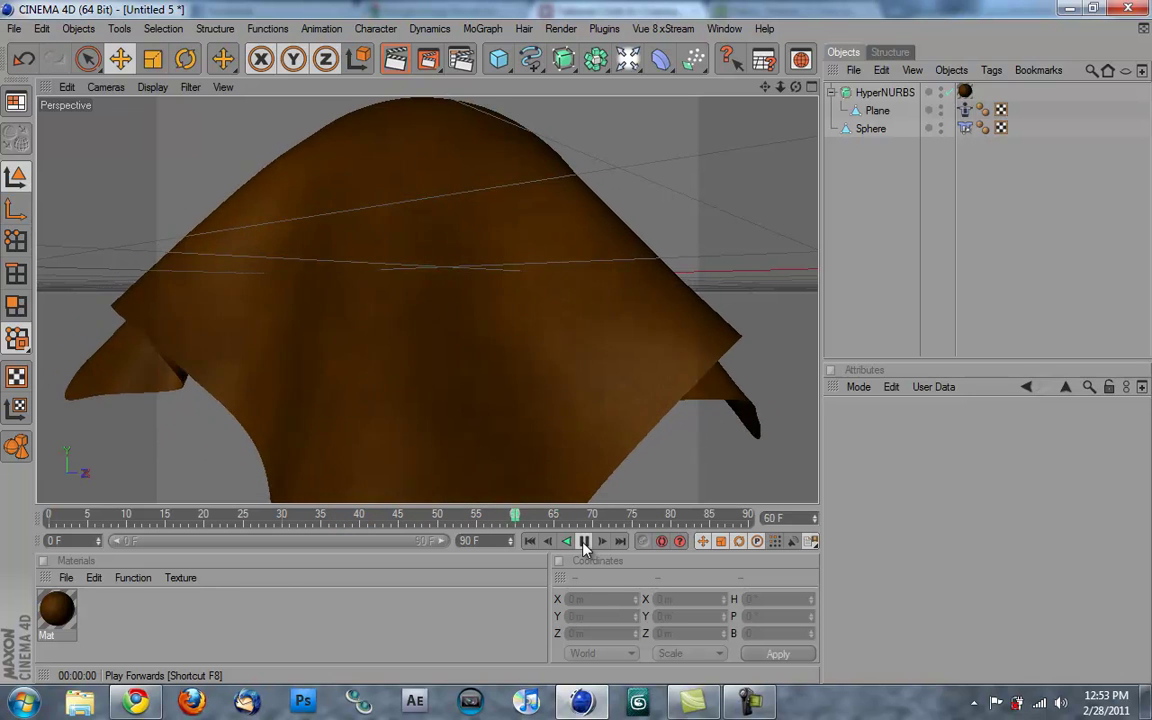
Stop the cloth animation at frame 75 and render the draped cloth
left_click(585, 541)
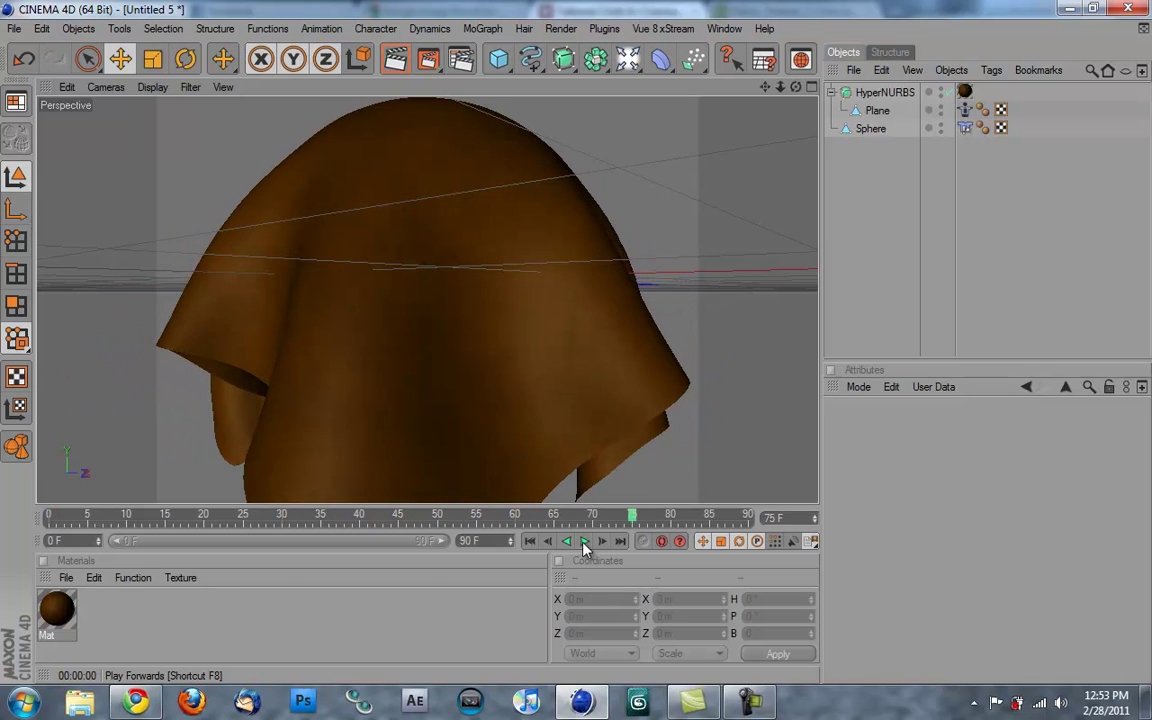
left_click(395, 62)
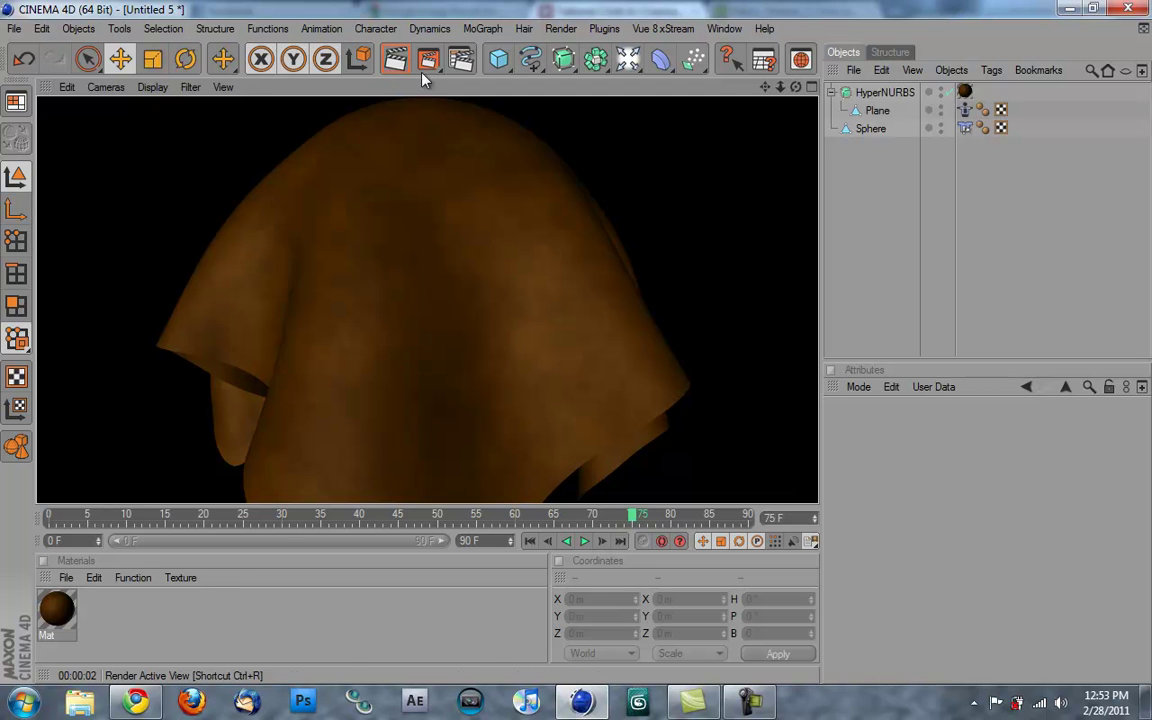
left_click(672, 166)
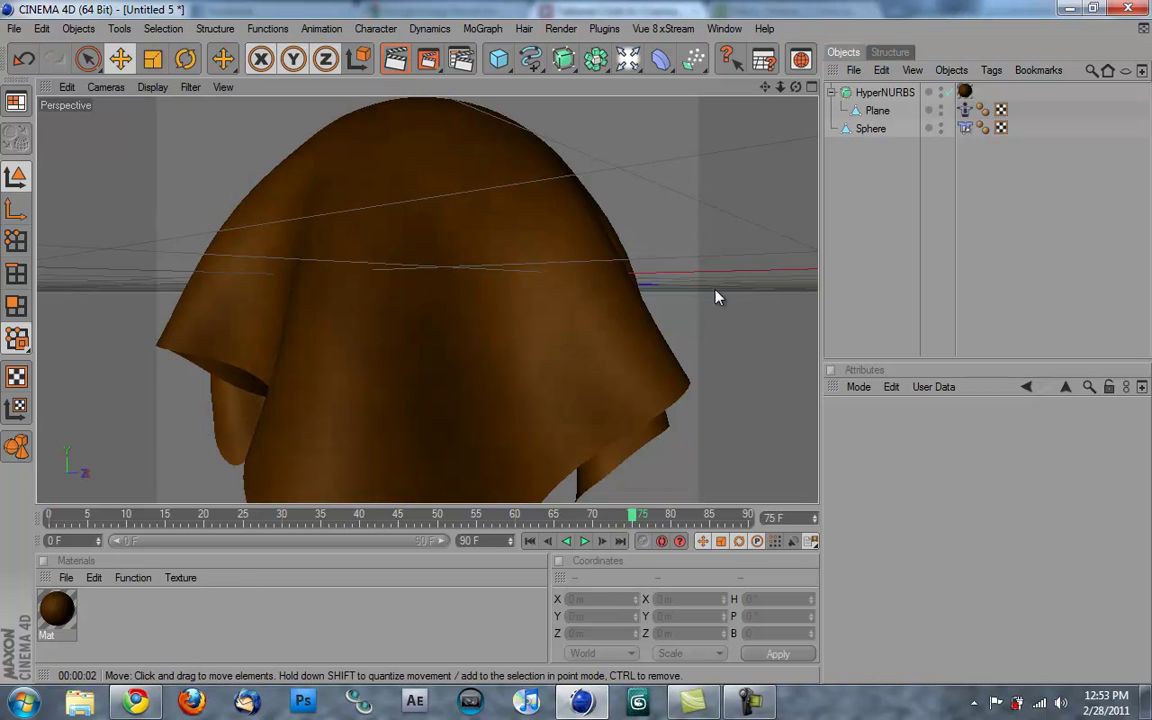
Orbit to a top view, select and render the sphere, then create material Mat.1
left_click_drag(717, 296, 460, 152, "alt")
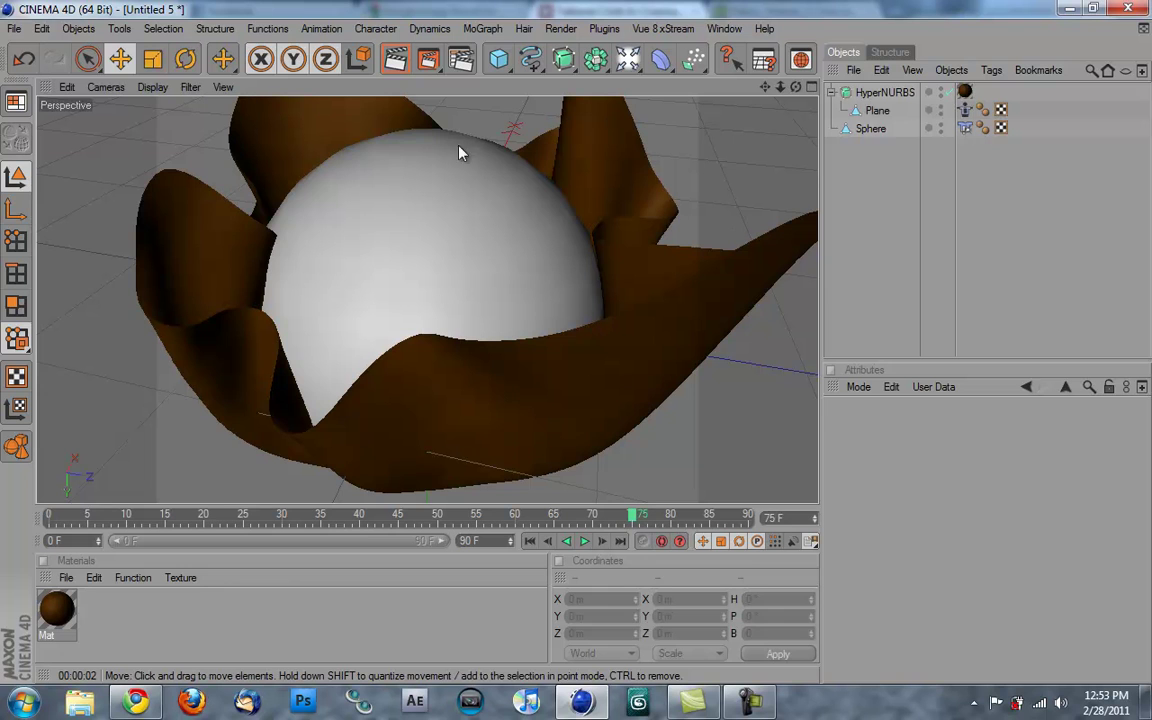
left_click(395, 229)
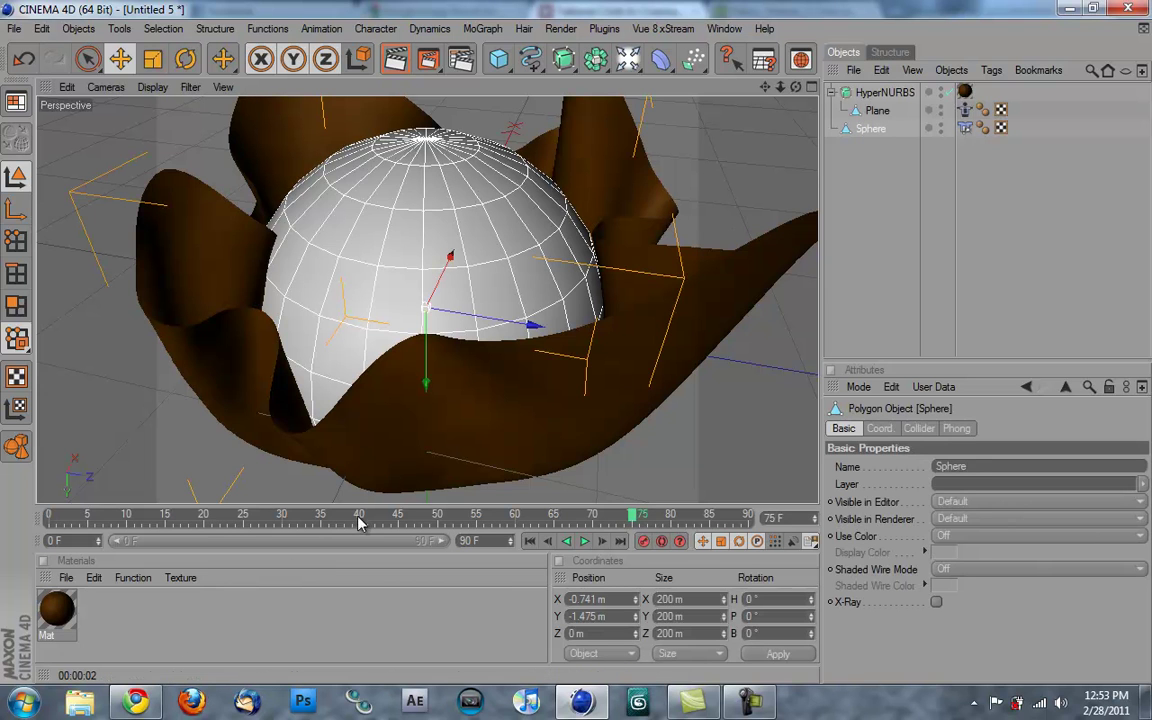
left_click(400, 60)
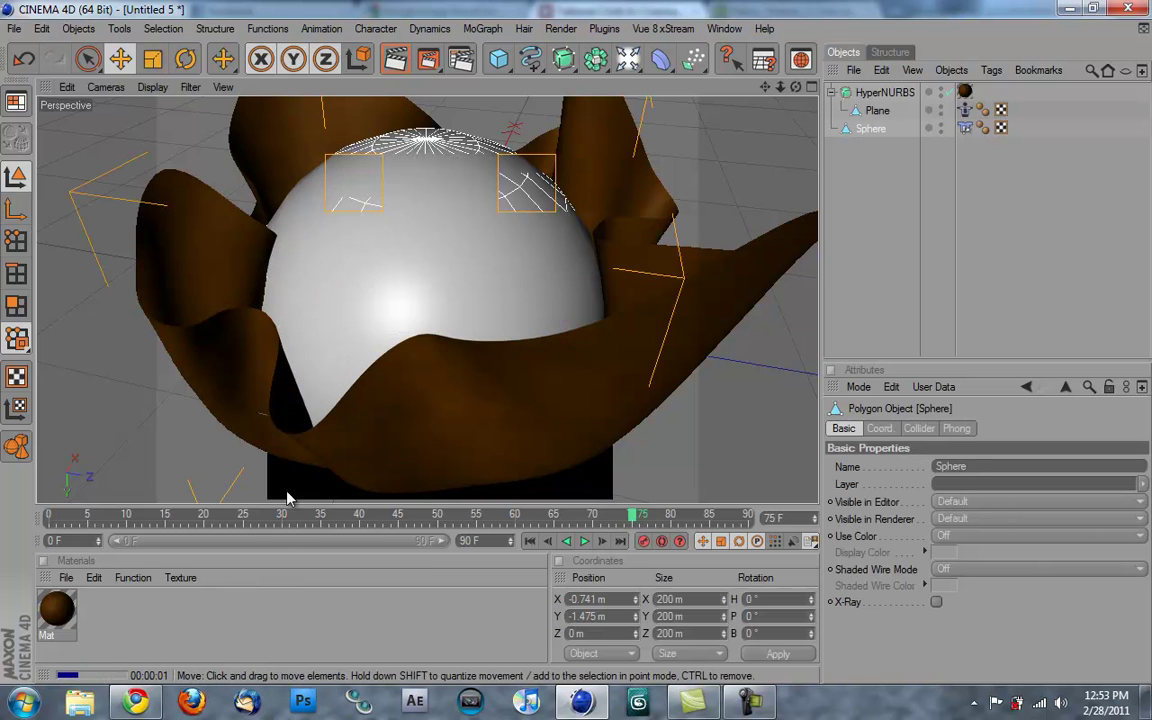
double_click(222, 615)
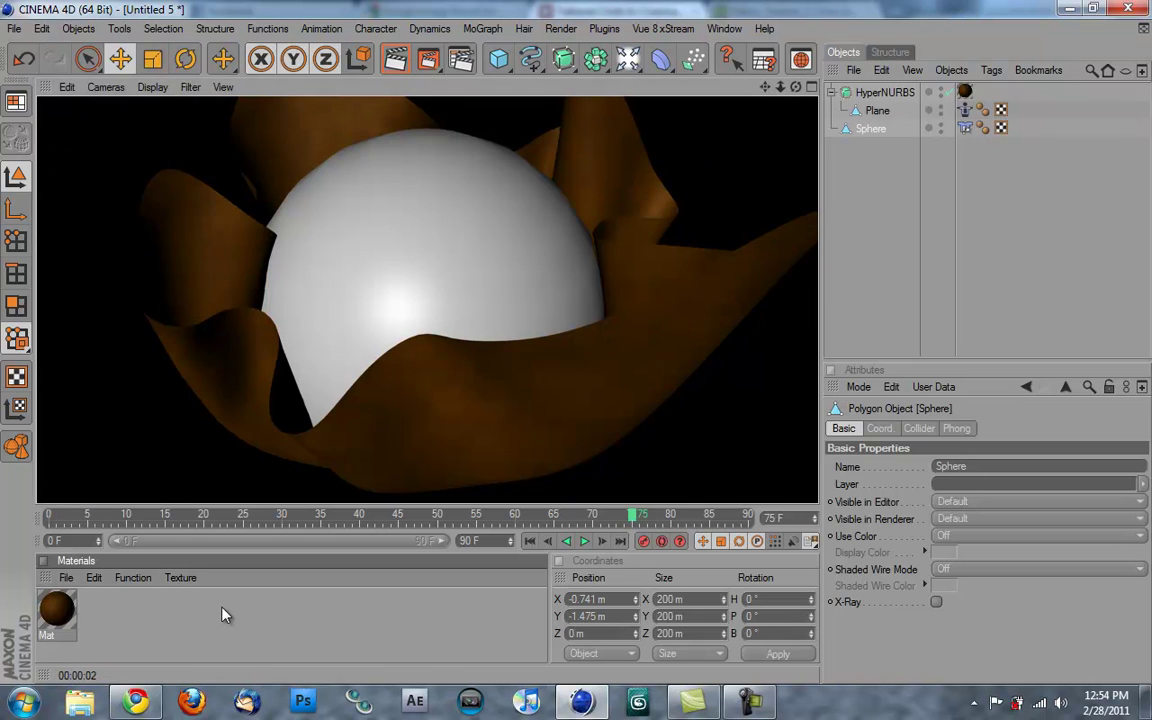
Turn on Mat.1's Reflection with a Fresnel texture at 75% mix strength
double_click(56, 608)
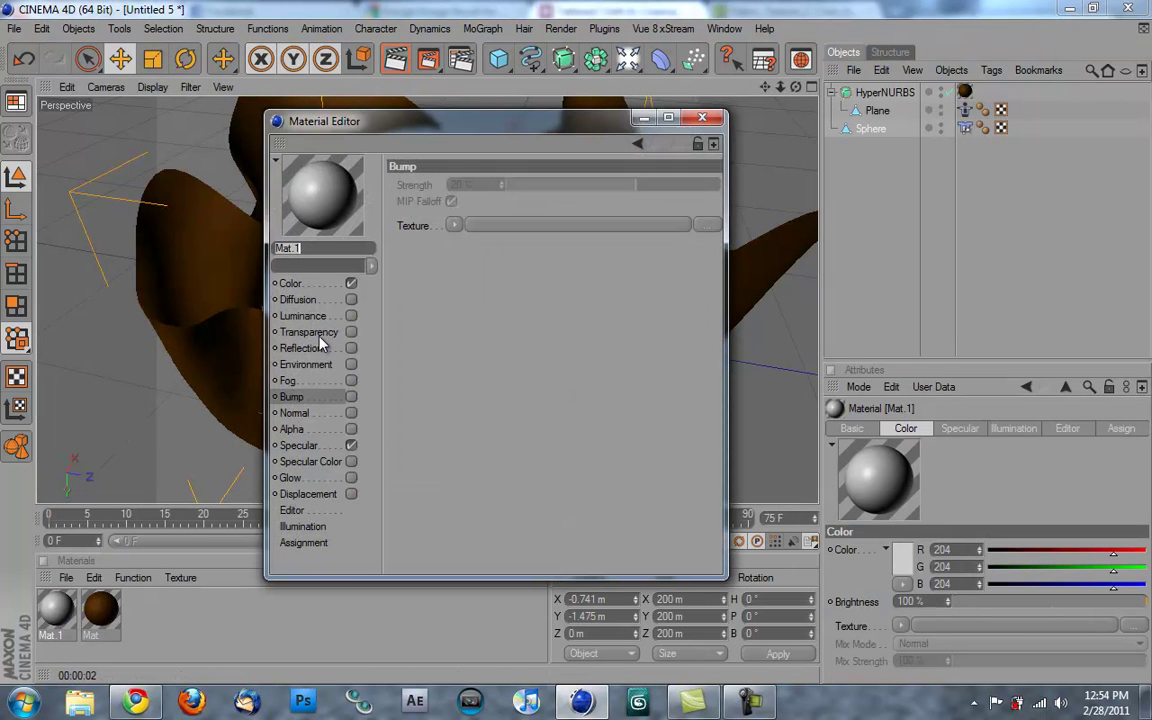
left_click(307, 347)
left_click(351, 347)
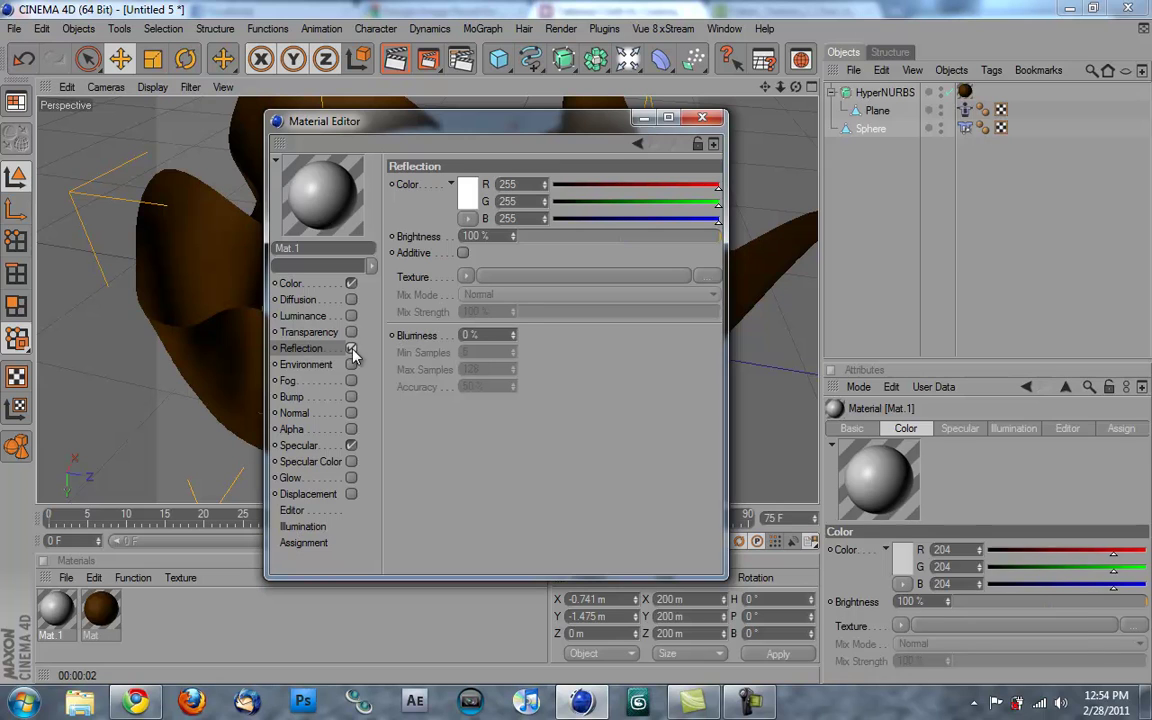
left_click(465, 276)
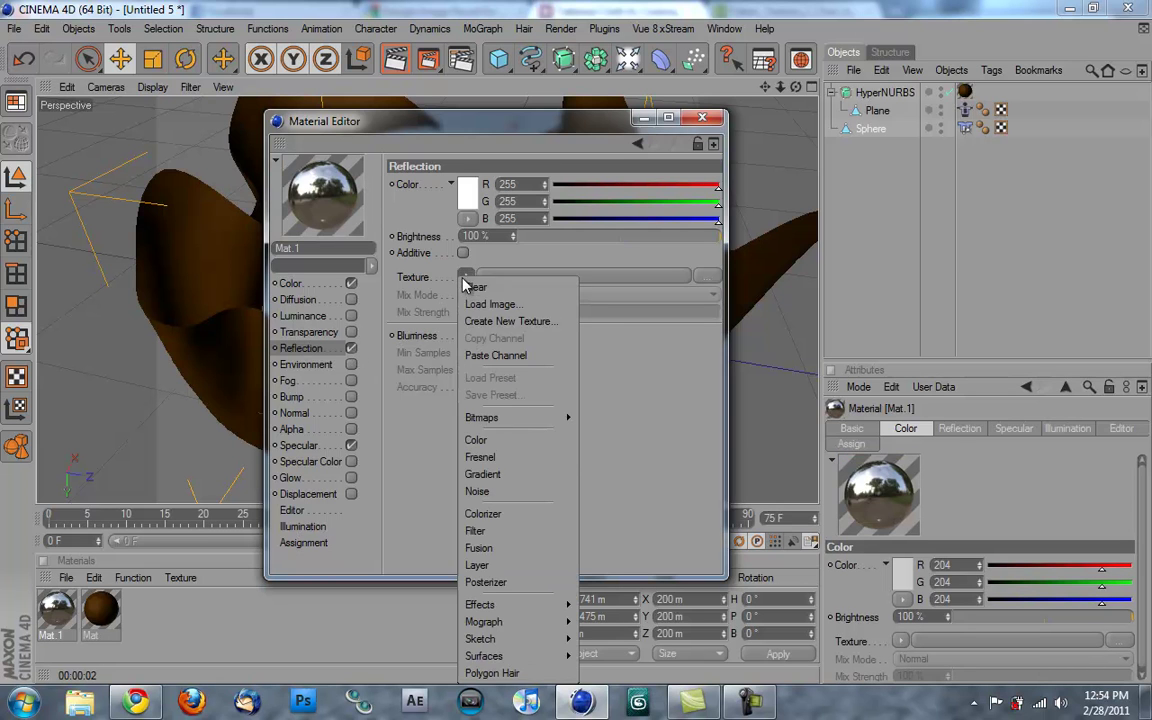
left_click(495, 460)
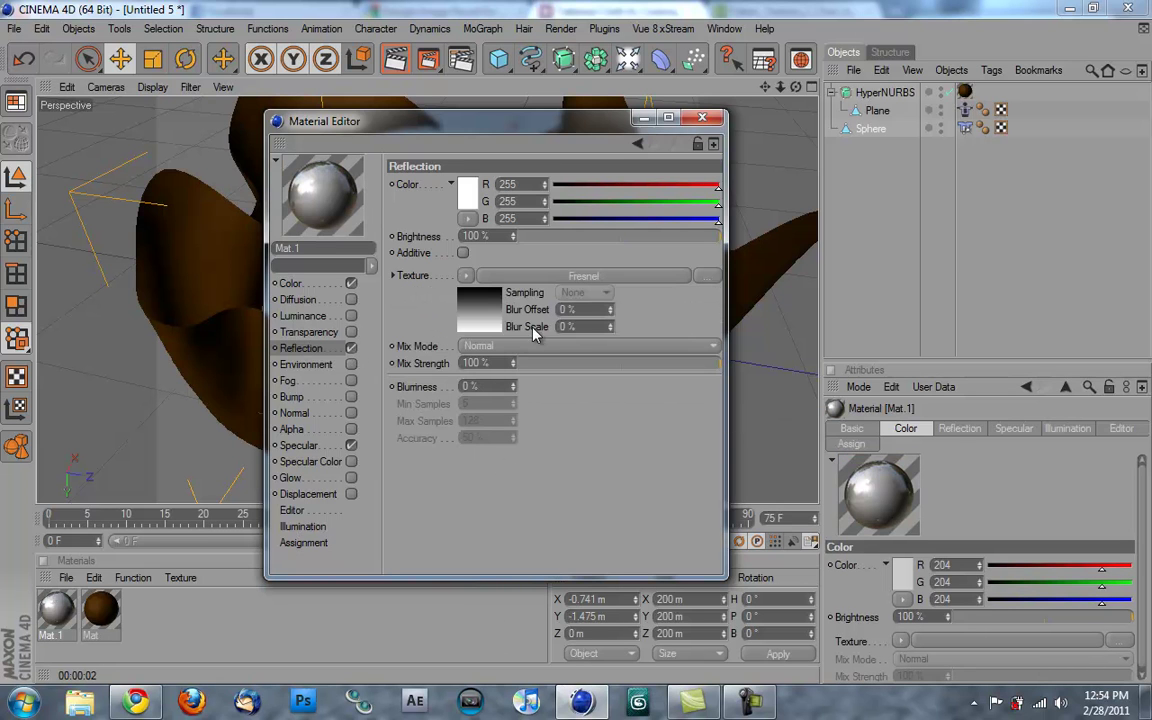
left_click_drag(597, 363, 673, 363)
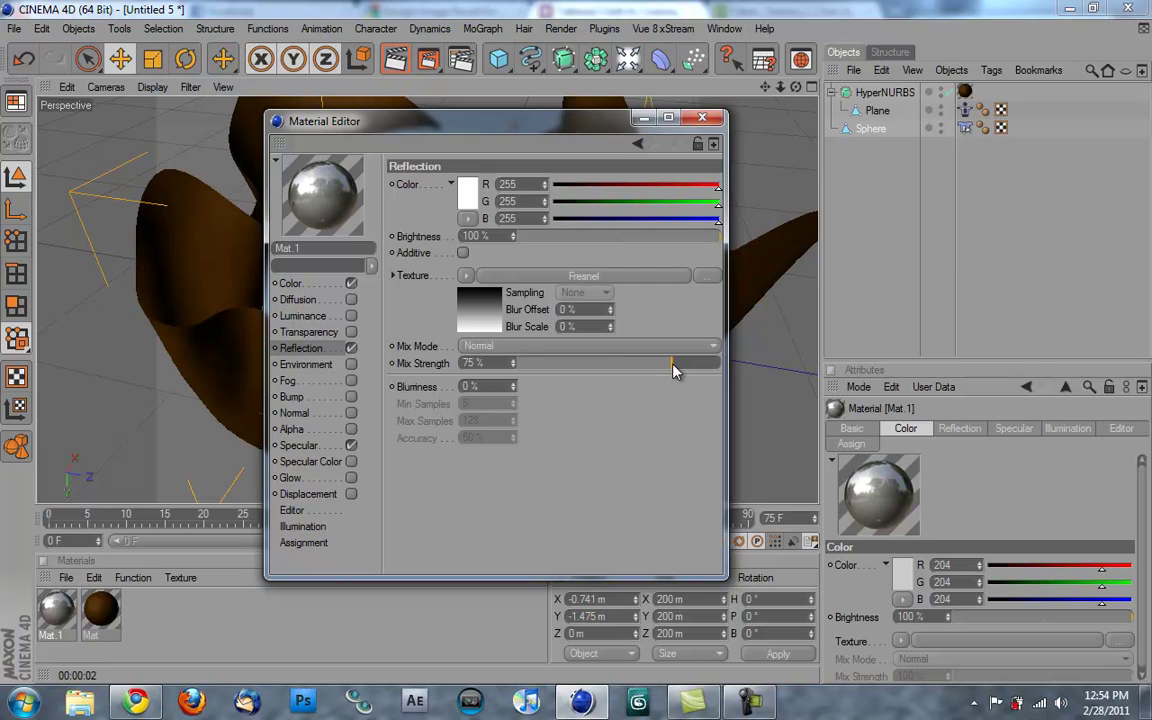
Set Mat.1's colour to near-white (R250 G255 B255)
left_click(291, 284)
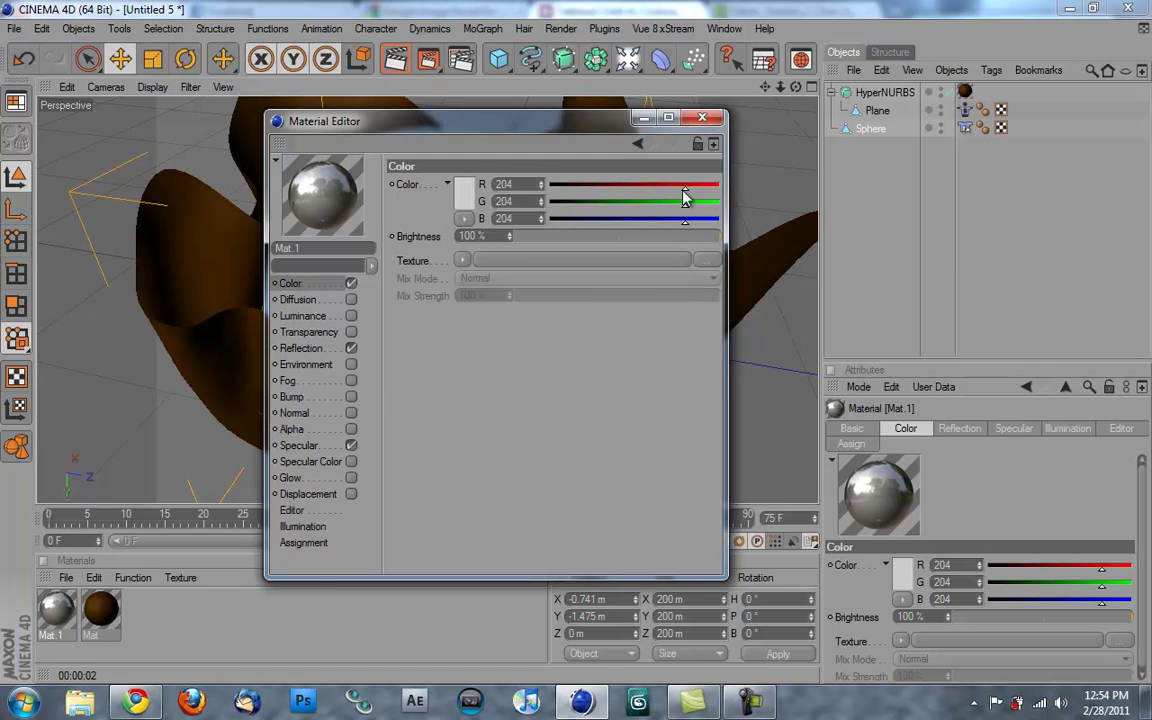
left_click_drag(684, 190, 729, 222)
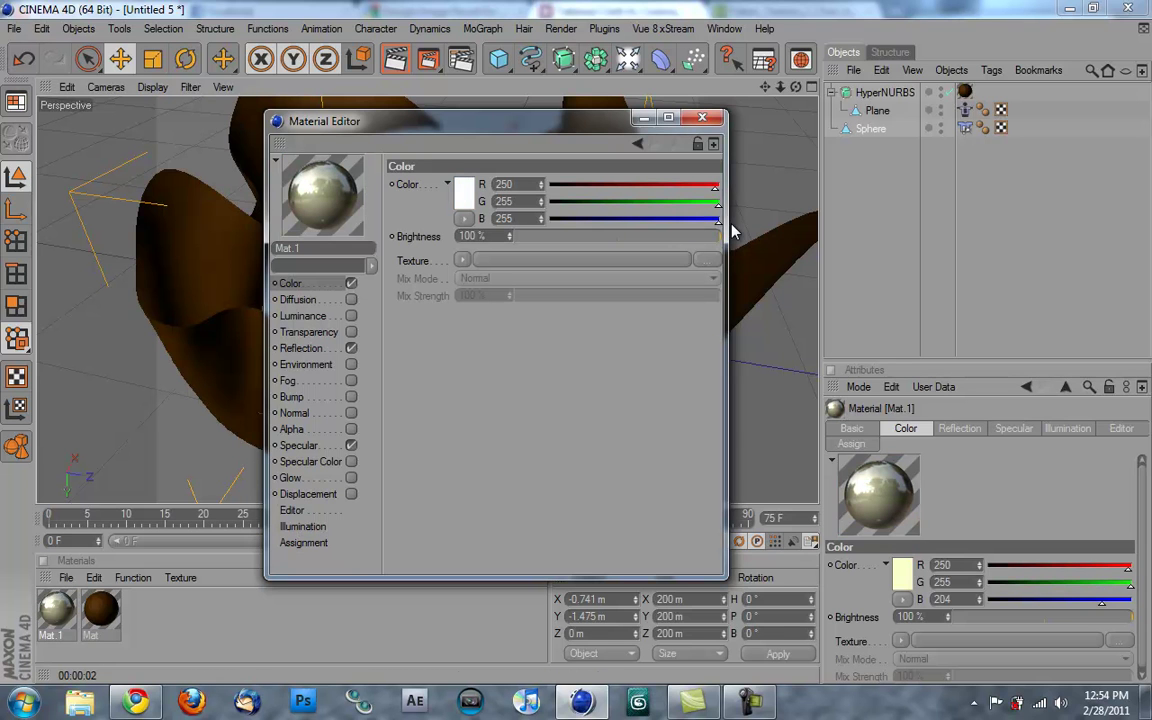
left_click(703, 119)
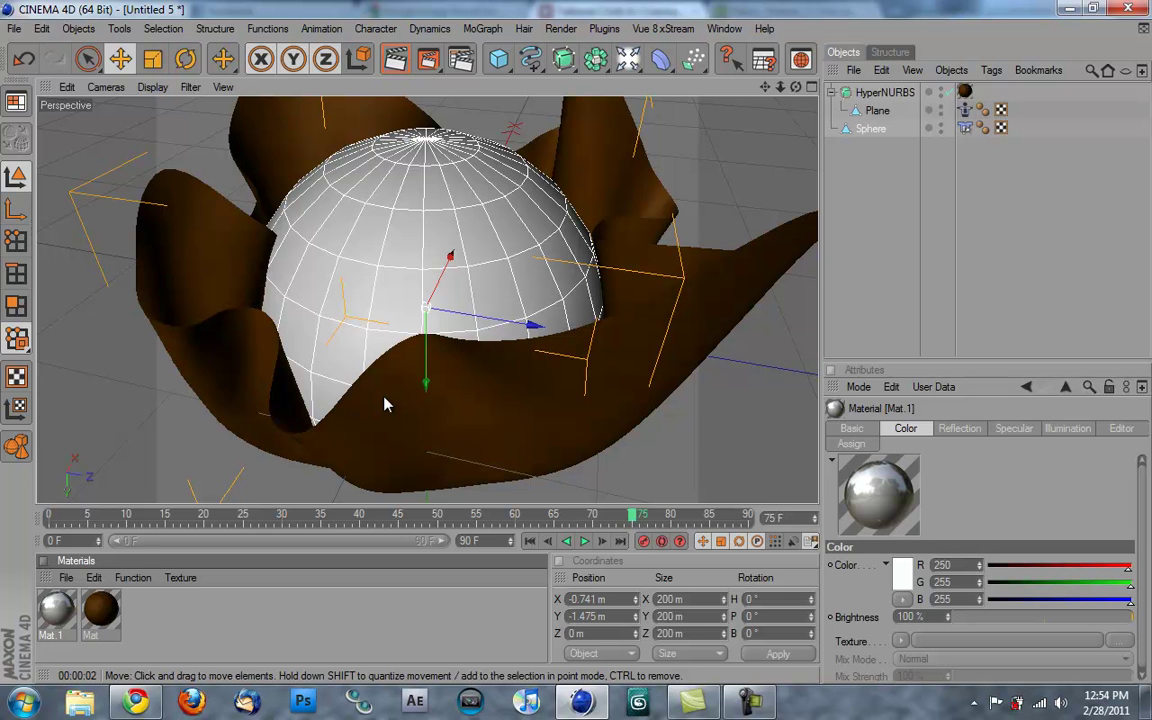
Reopen Mat.1's Material Editor and move it right, beside the sphere
double_click(46, 598)
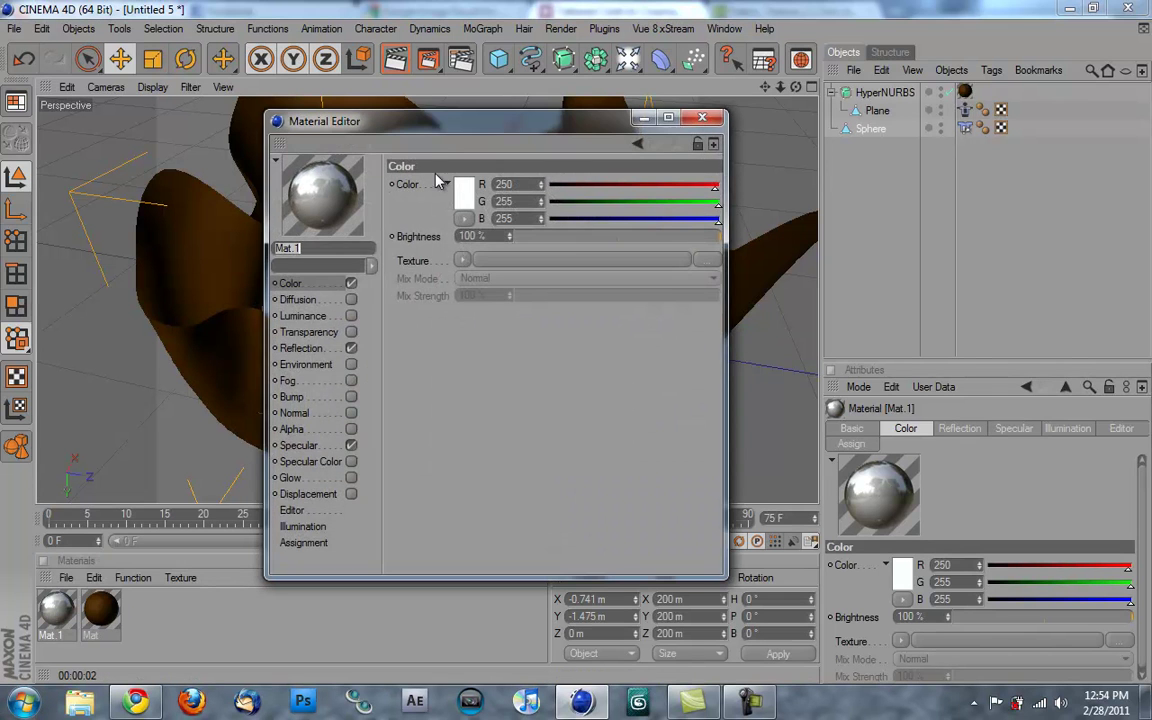
left_click_drag(439, 128, 683, 172)
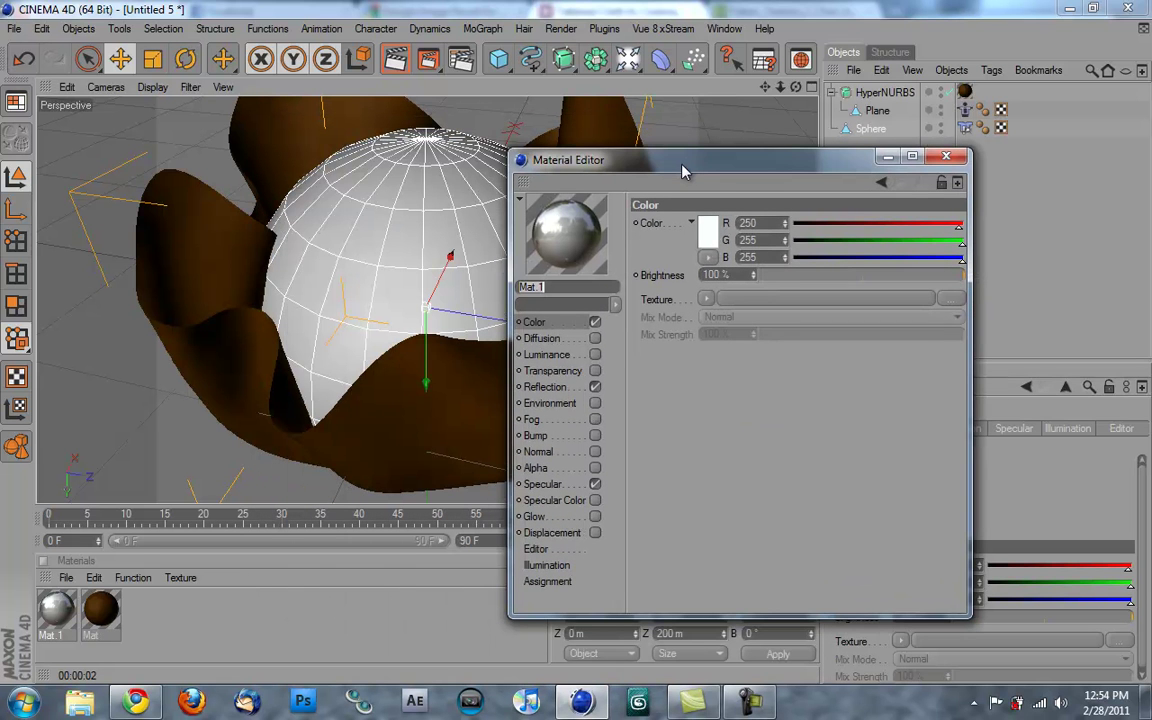